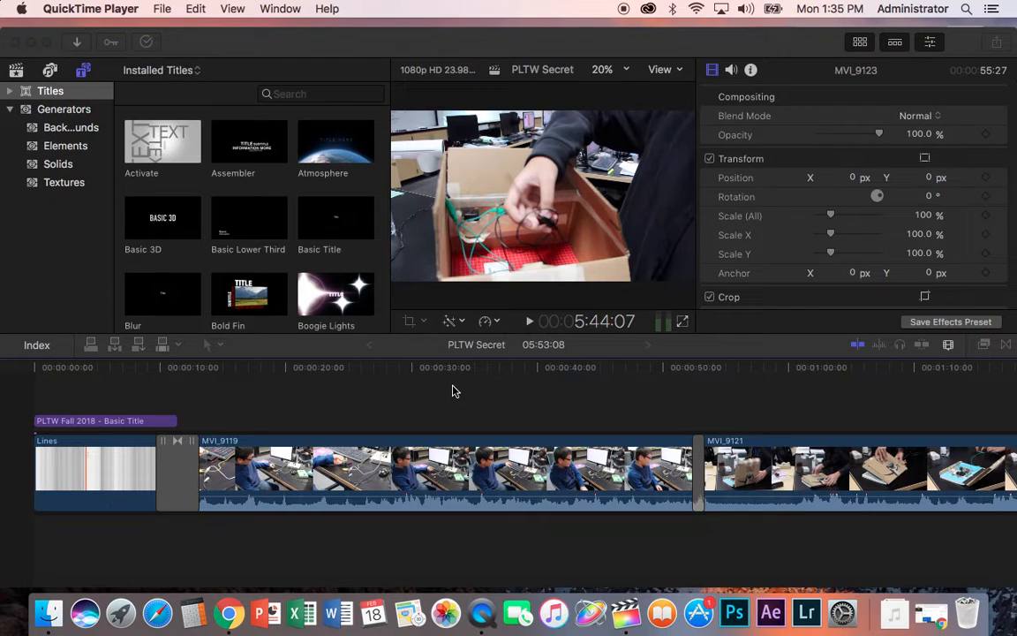
Step: Look through the PLTW Secret timeline from the opening title to the end of the last clip
left_click(42, 378)
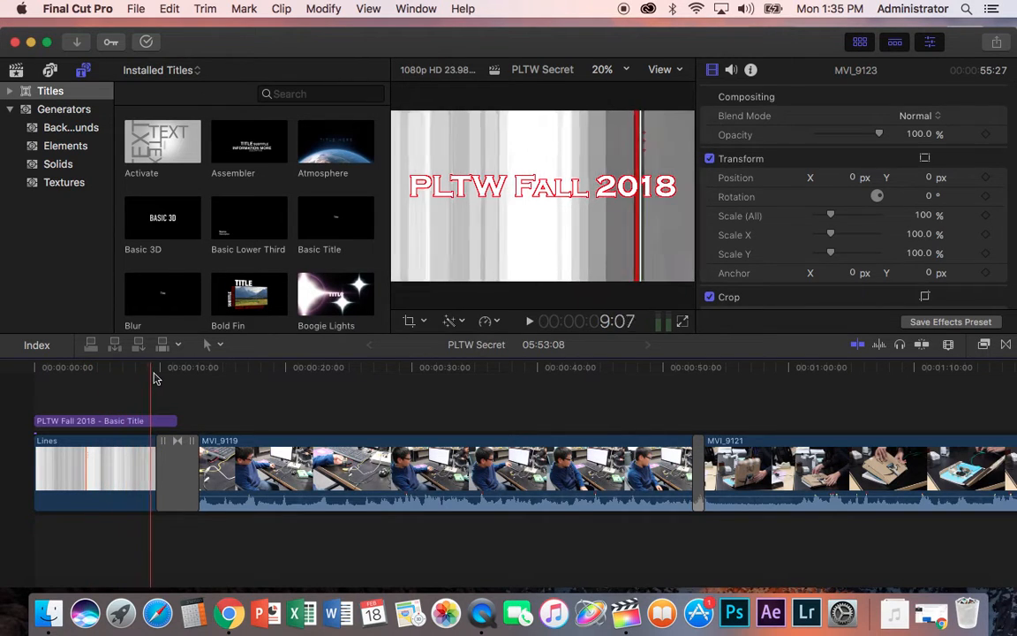
scroll(276, 386, "right", 10)
left_click(277, 385)
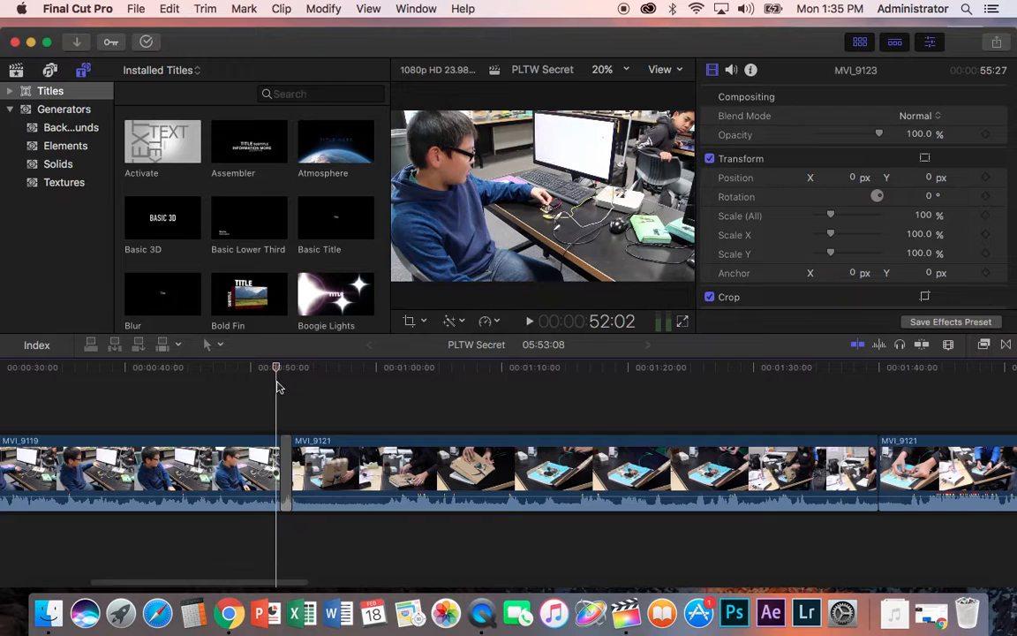
scroll(488, 381, "right", 20)
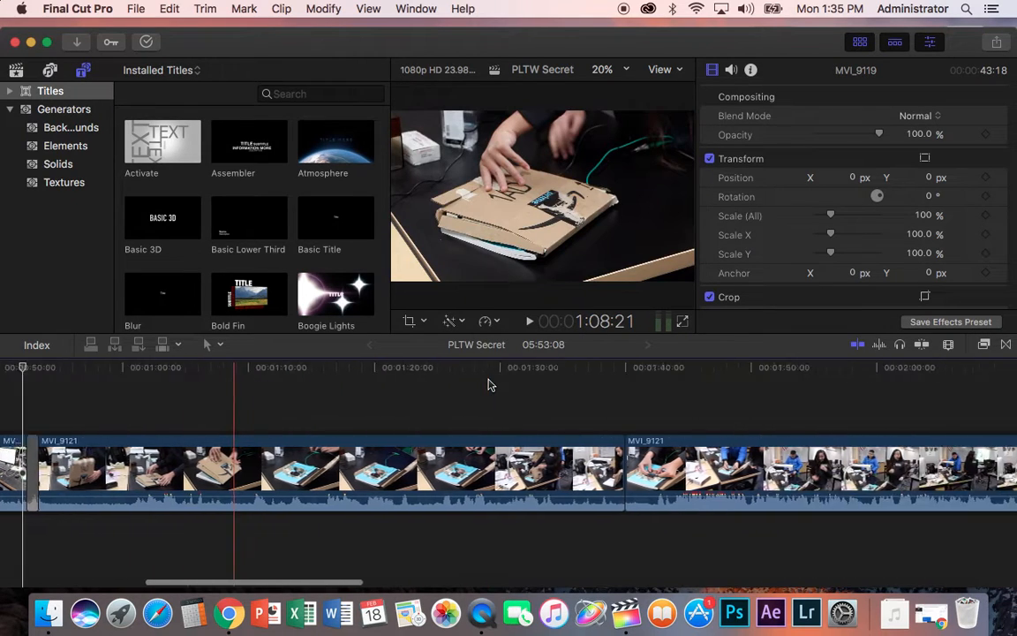
scroll(490, 385, "right", 20)
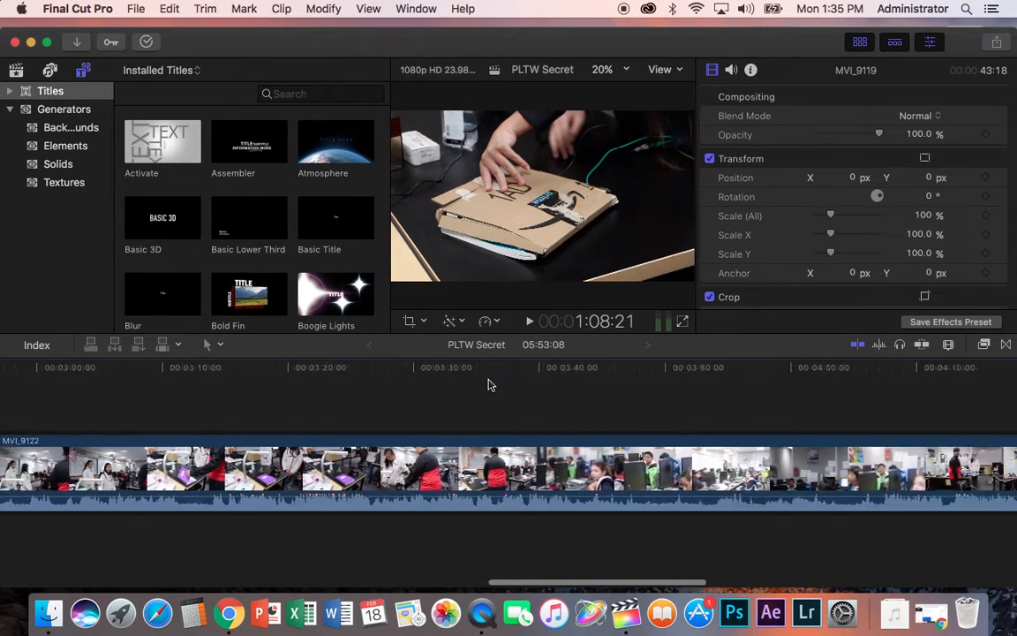
scroll(491, 385, "right", 1)
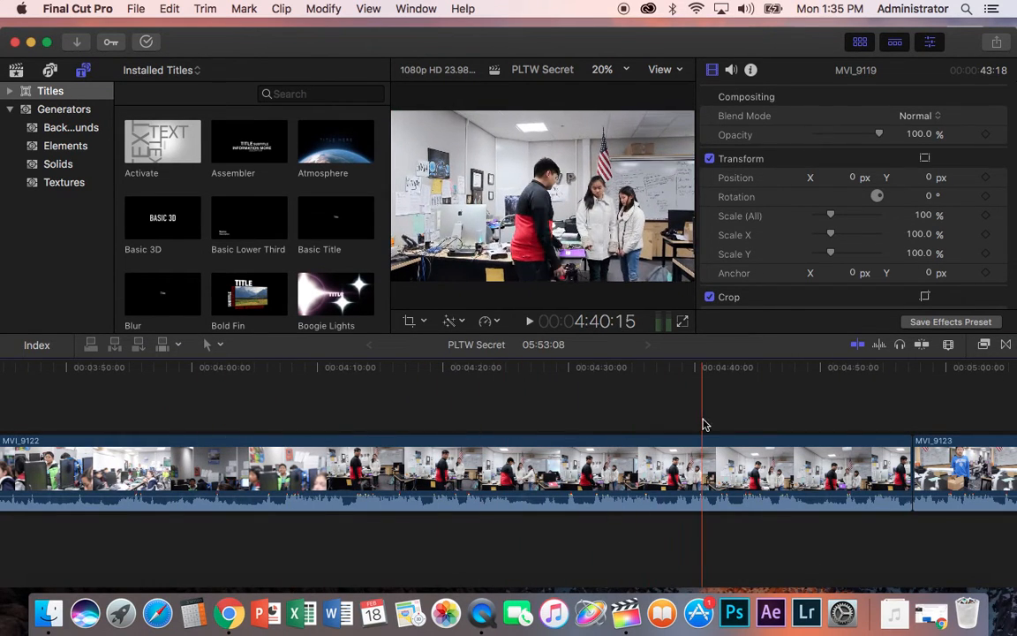
scroll(702, 423, "right", 10)
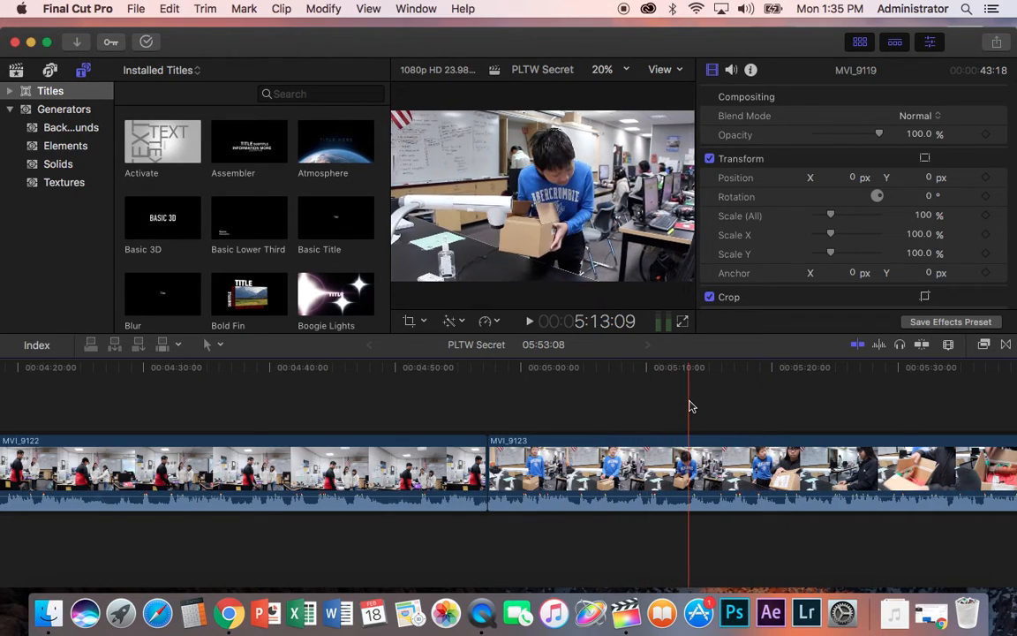
scroll(689, 406, "right", 10)
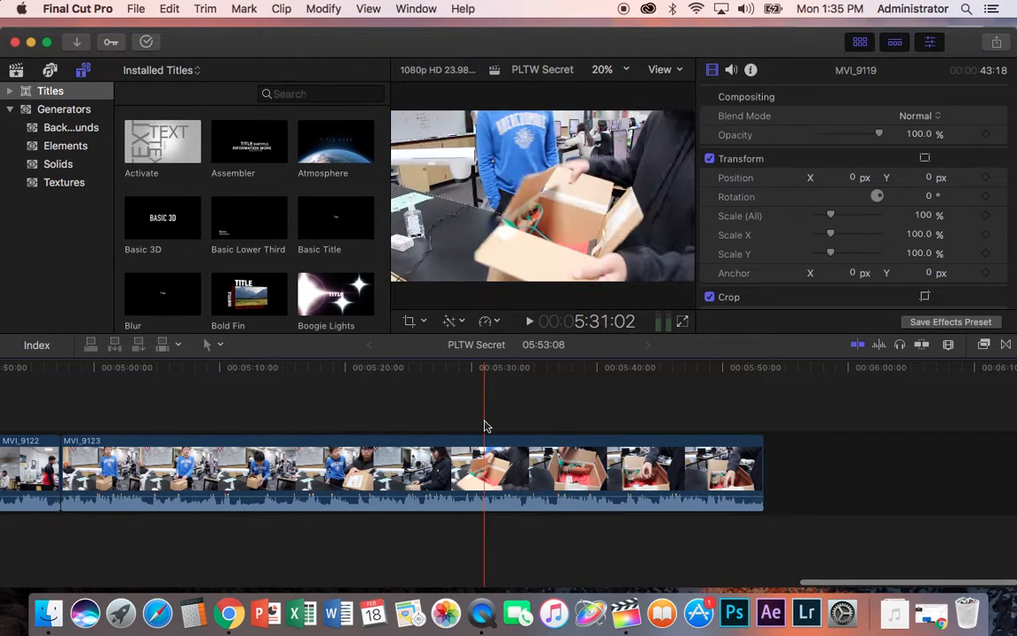
scroll(484, 426, "left", 12)
scroll(484, 427, "right", 15)
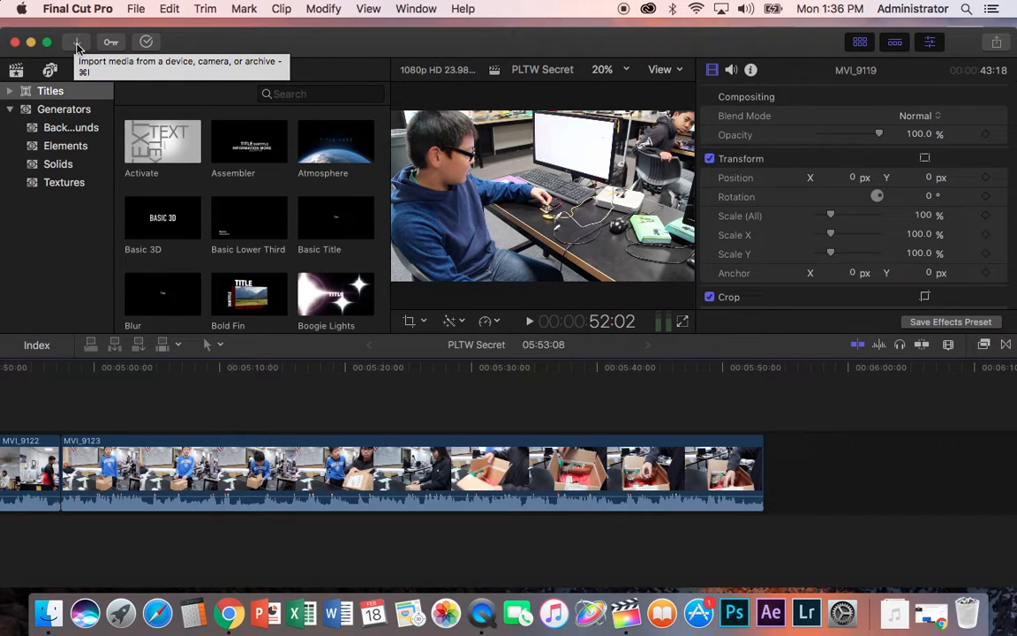
left_click(497, 323)
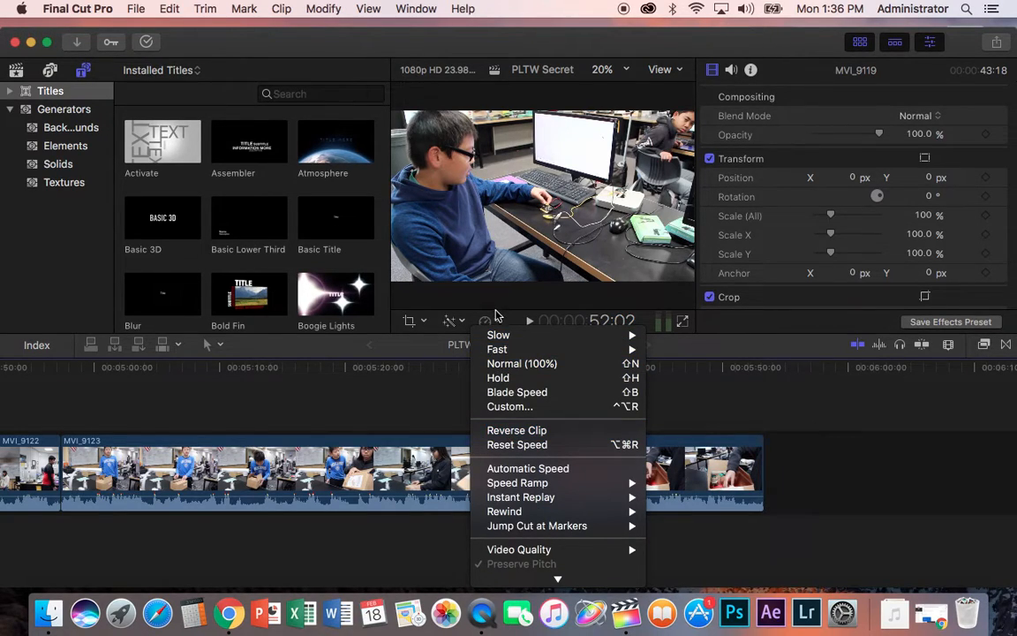
left_click(496, 323)
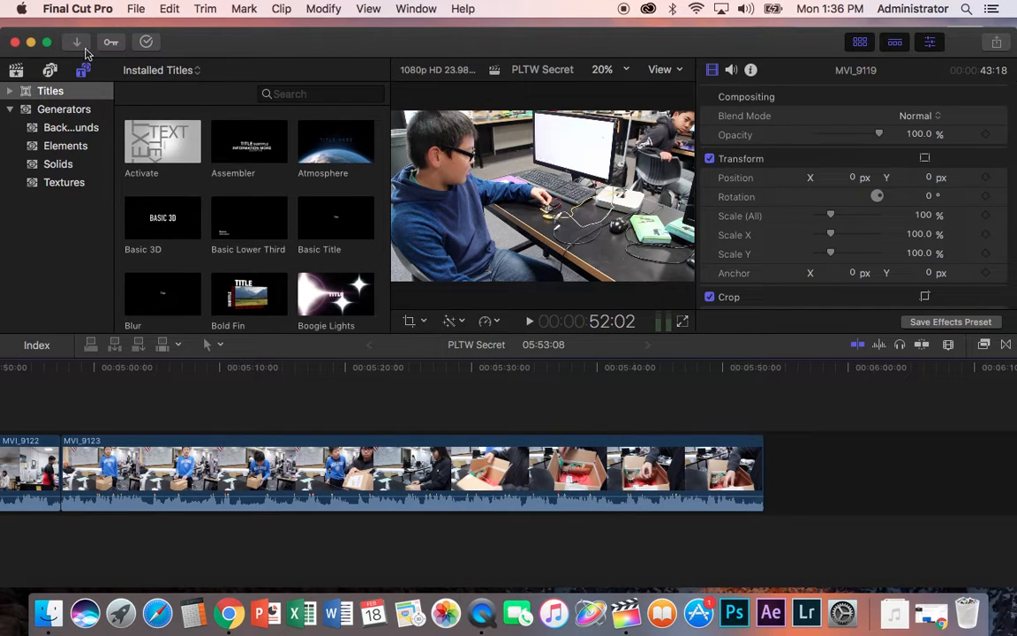
Step: Browse the Desktop's files and folders in the media import window, collapsing the PLTW 2018 Files folder, and close the window without importing
left_click(76, 43)
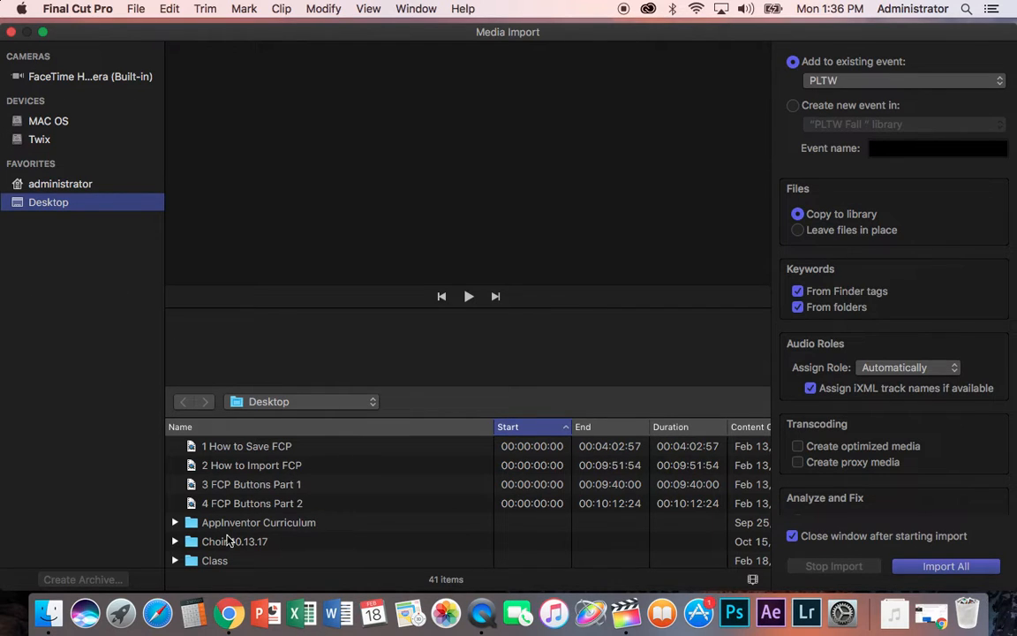
scroll(228, 540, "up", 2)
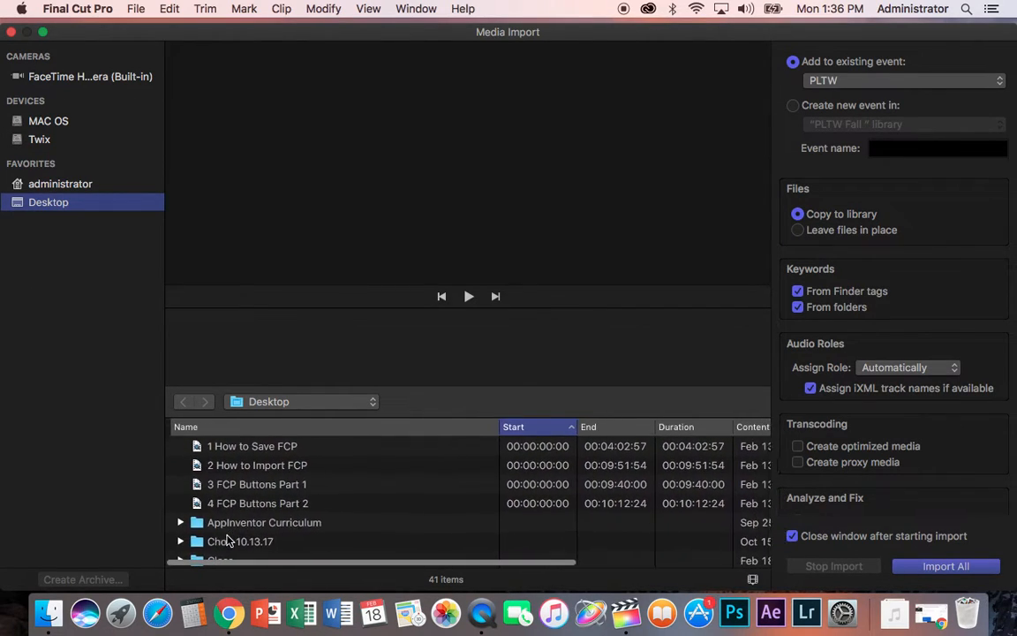
scroll(261, 550, "down", 2)
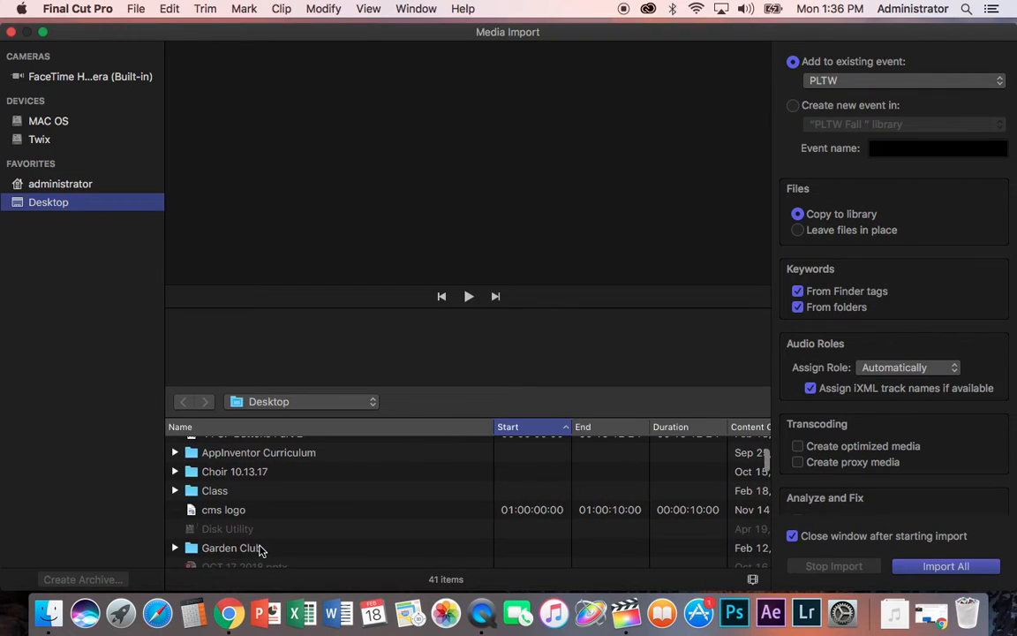
scroll(284, 476, "down", 3)
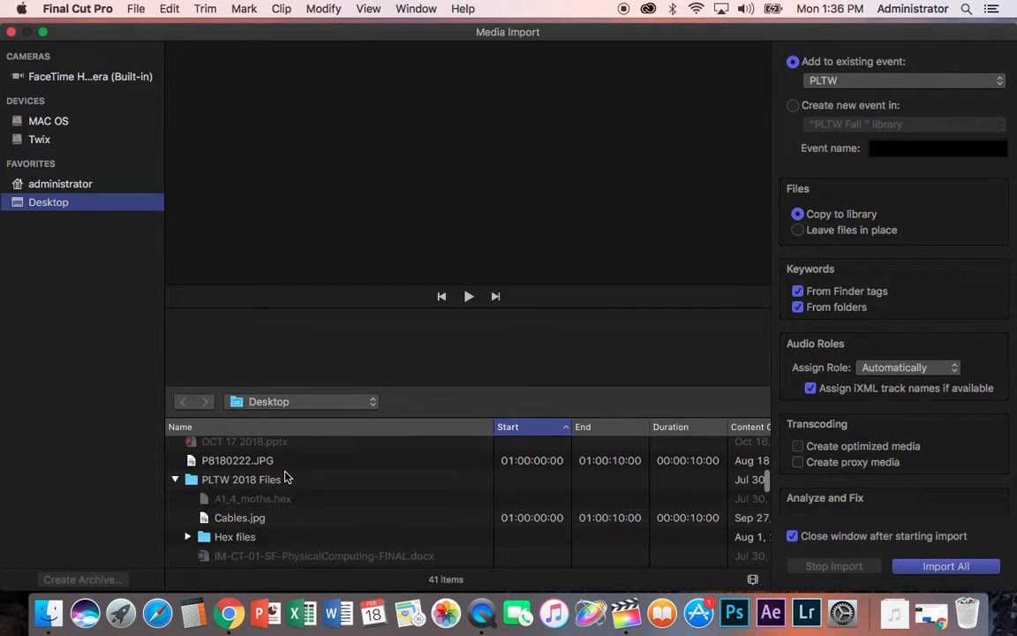
scroll(280, 477, "up", 1)
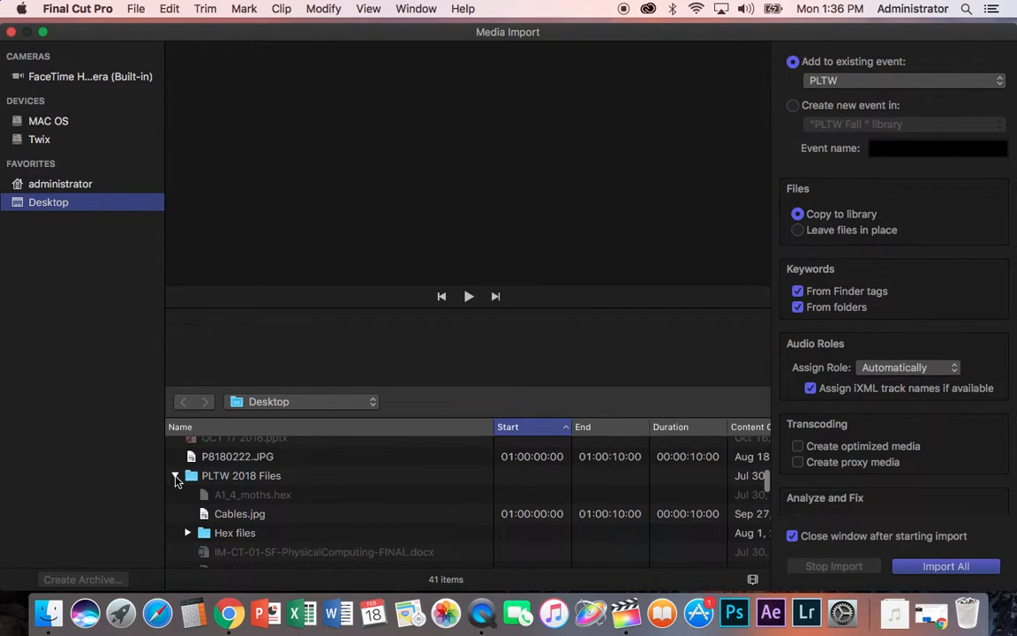
left_click(174, 475)
scroll(286, 507, "down", 2)
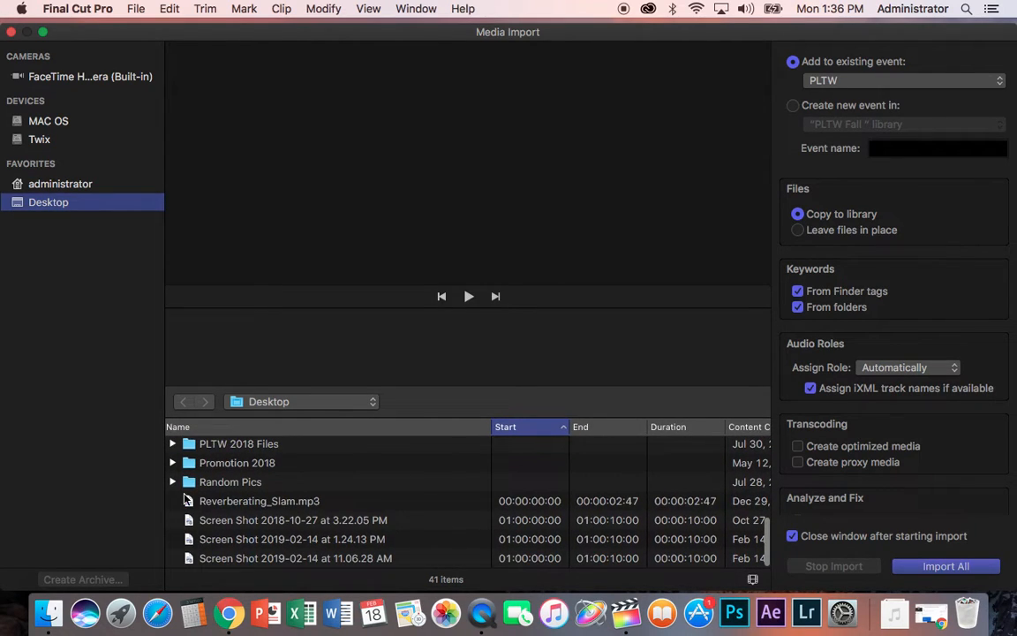
scroll(265, 503, "left", 1)
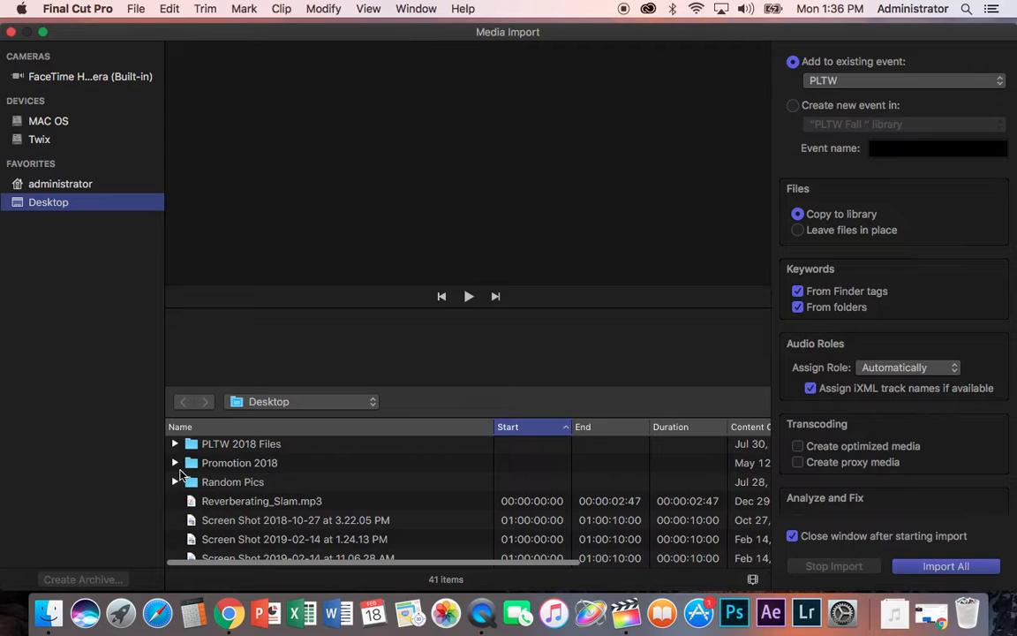
scroll(232, 509, "up", 2)
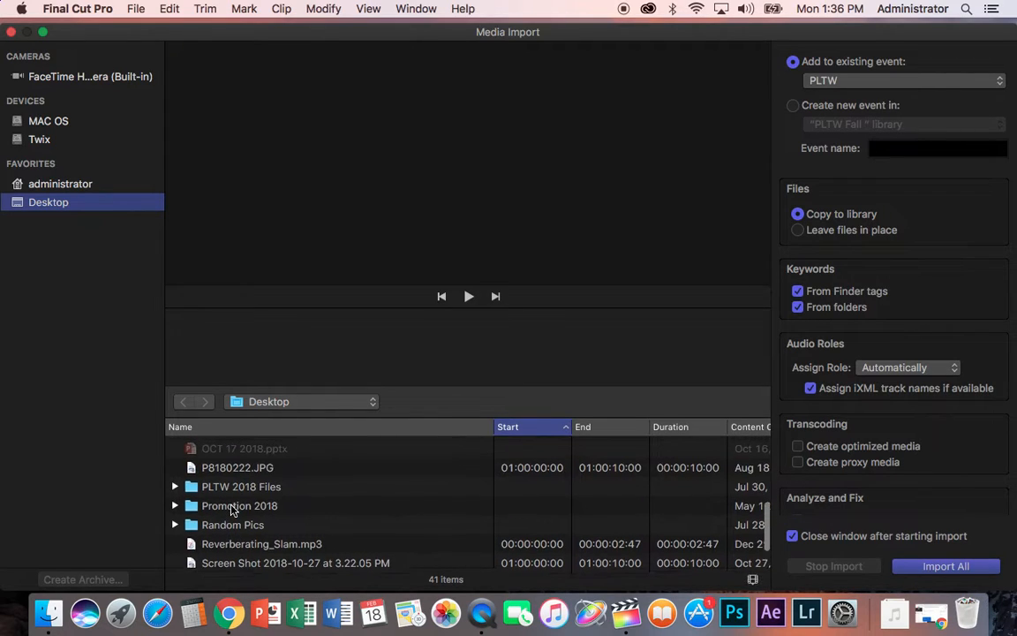
scroll(232, 509, "up", 4)
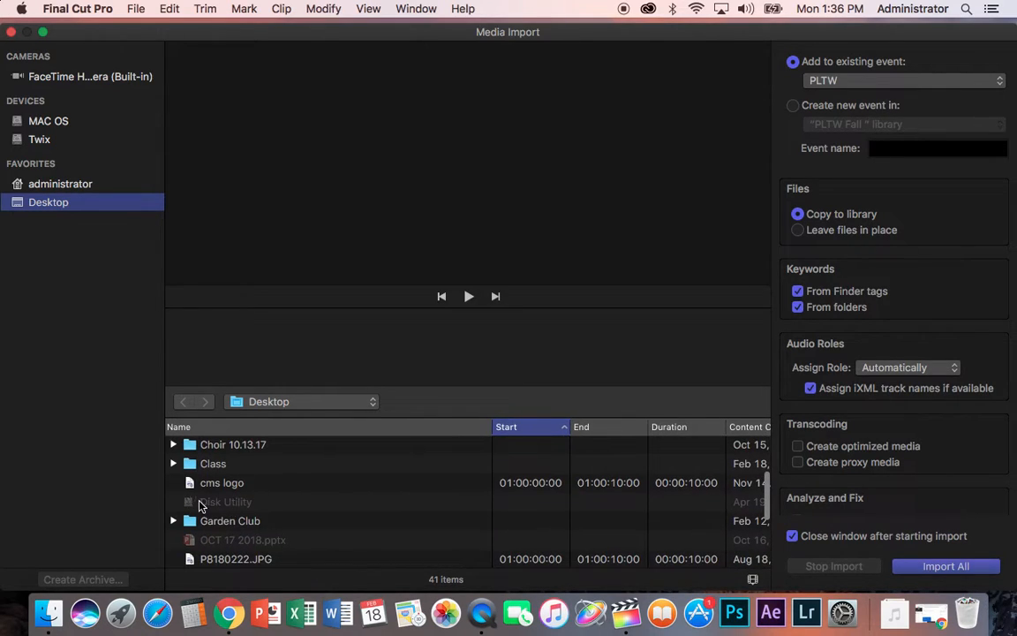
scroll(200, 505, "up", 5)
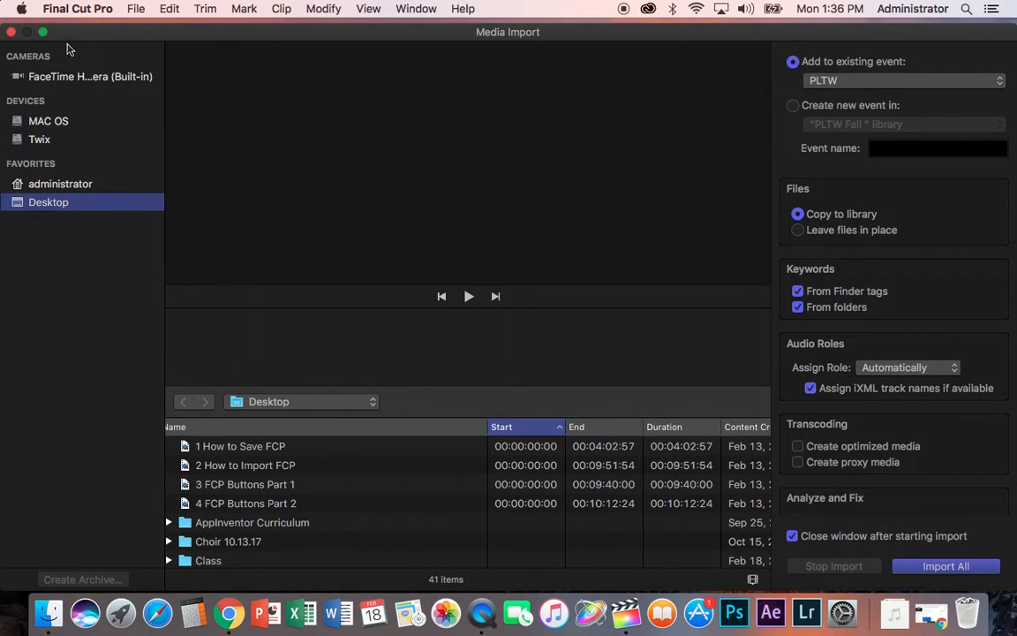
left_click(11, 32)
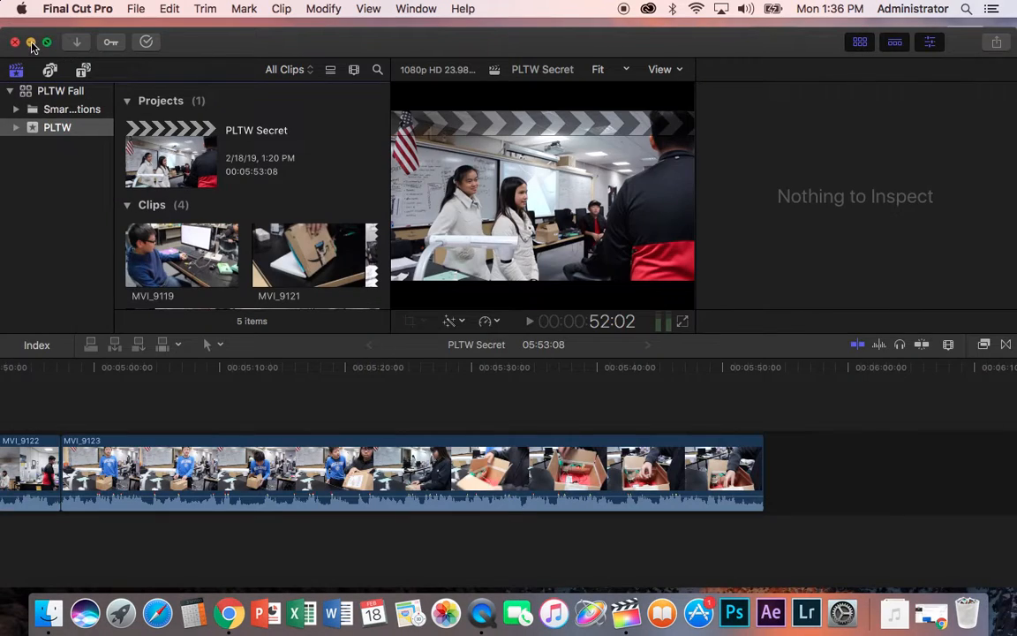
Step: Minimize the editor and open the Basketball Video 2.13.19 folder inside Chaparral 2018 on the Twix drive
left_click(31, 43)
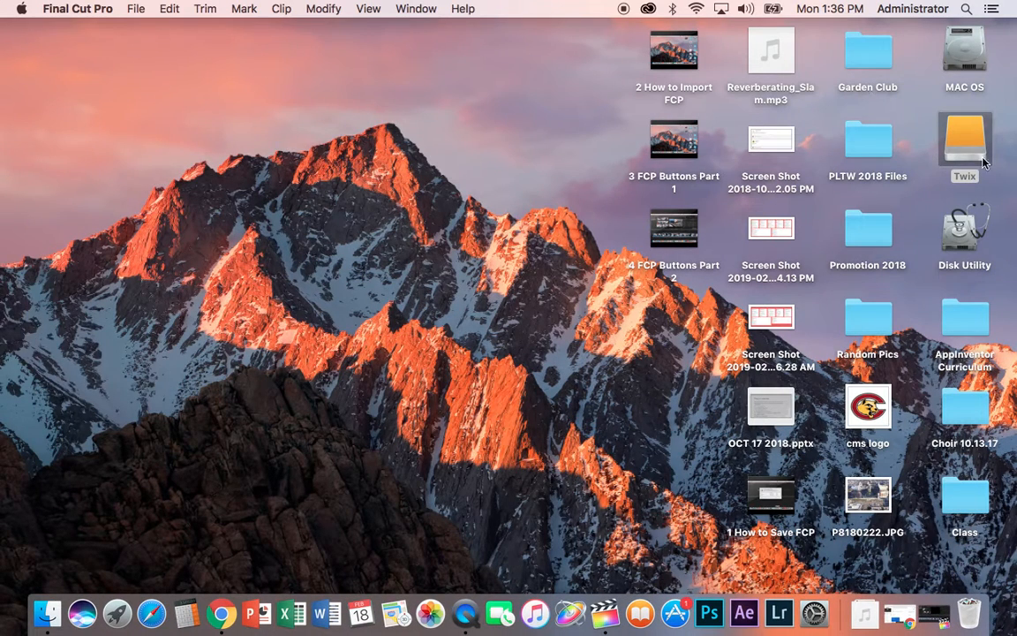
double_click(978, 128)
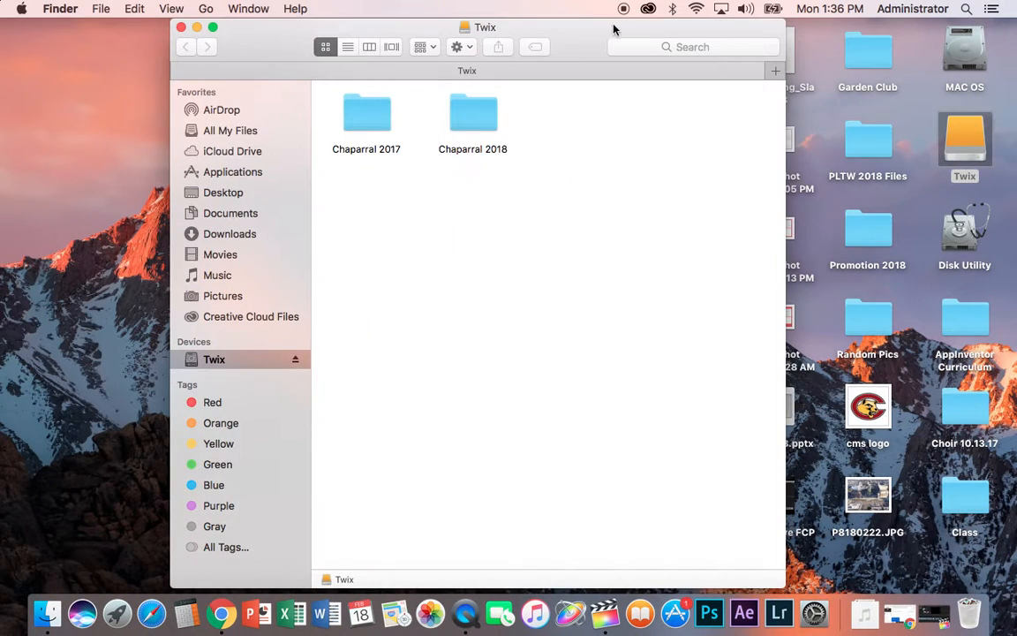
left_click_drag(575, 35, 397, 41)
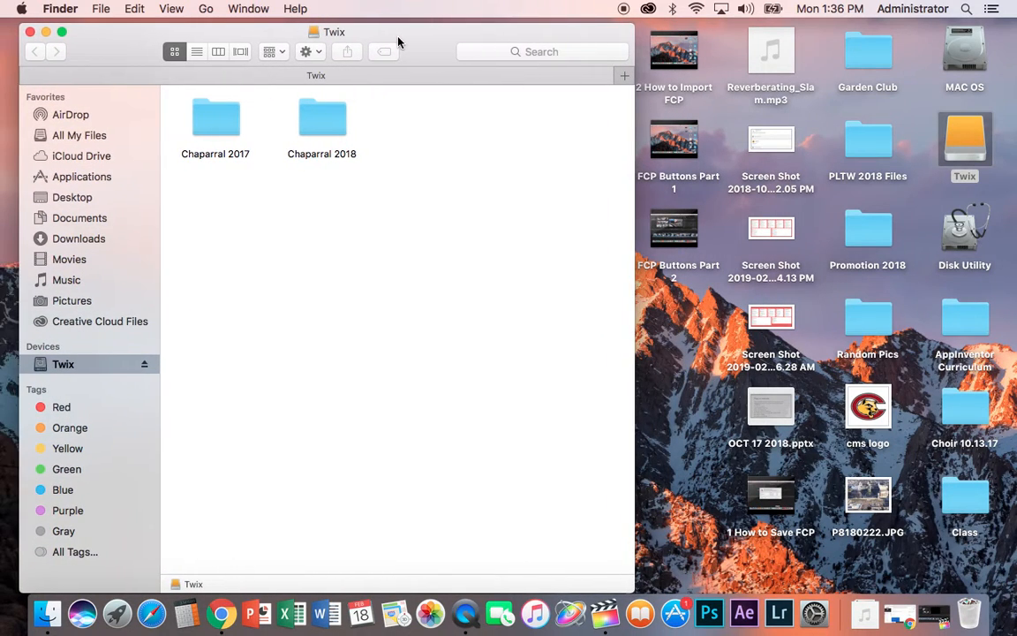
double_click(321, 129)
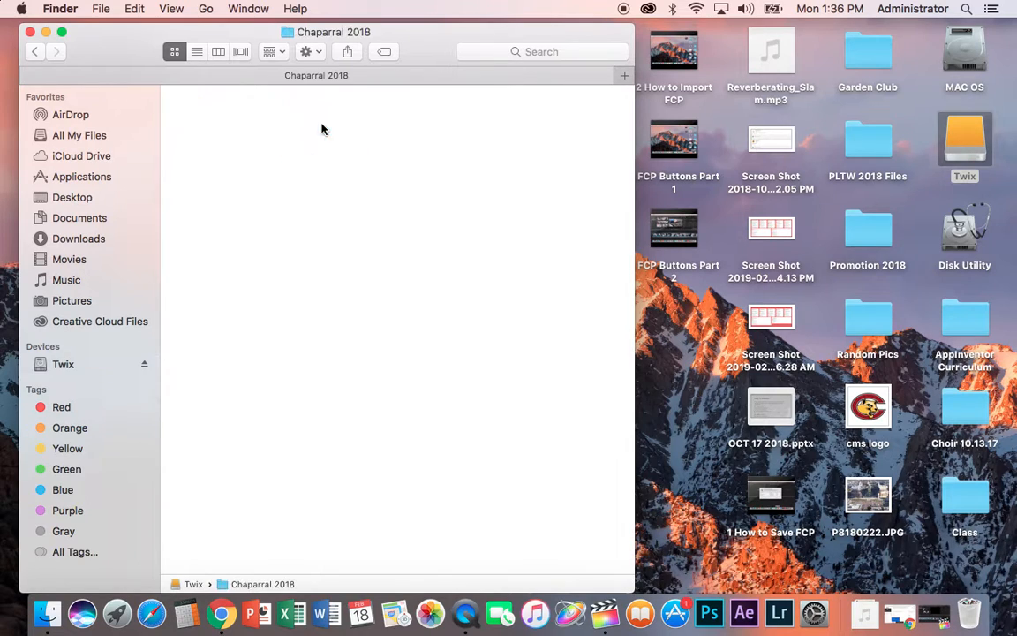
scroll(524, 150, "down", 3)
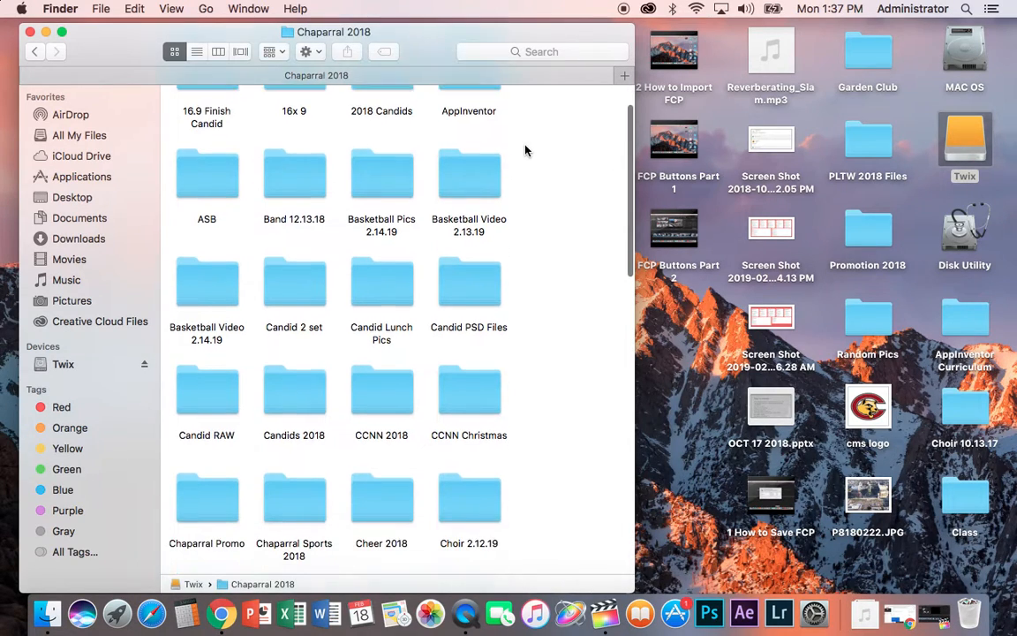
double_click(475, 179)
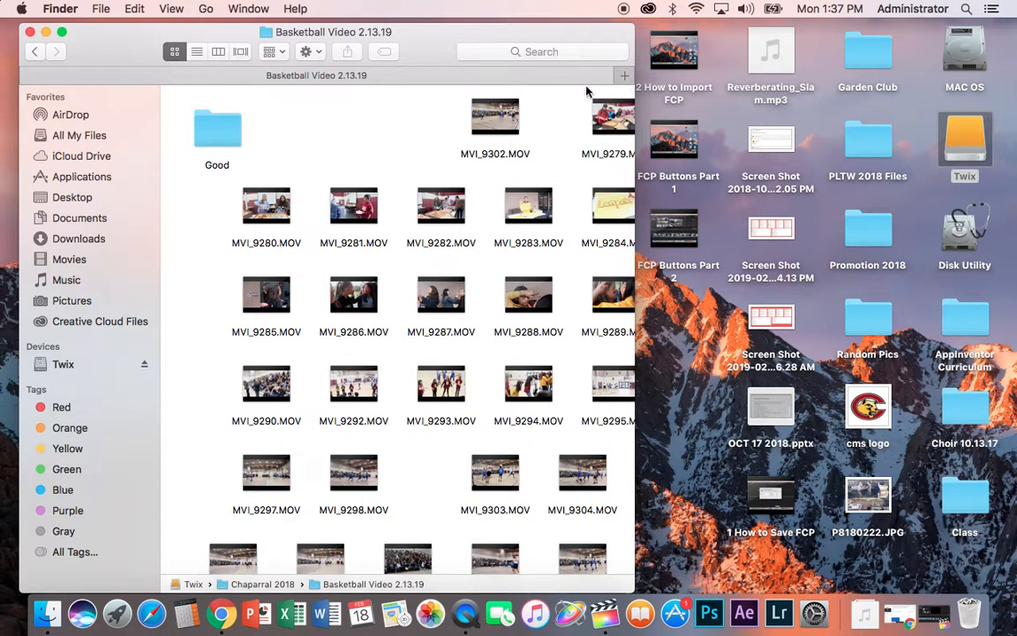
Step: Copy the Good folder from Basketball Video 2.13.19 to the Desktop and close the Finder window
left_click_drag(627, 30, 362, 64)
left_click_drag(185, 162, 687, 344)
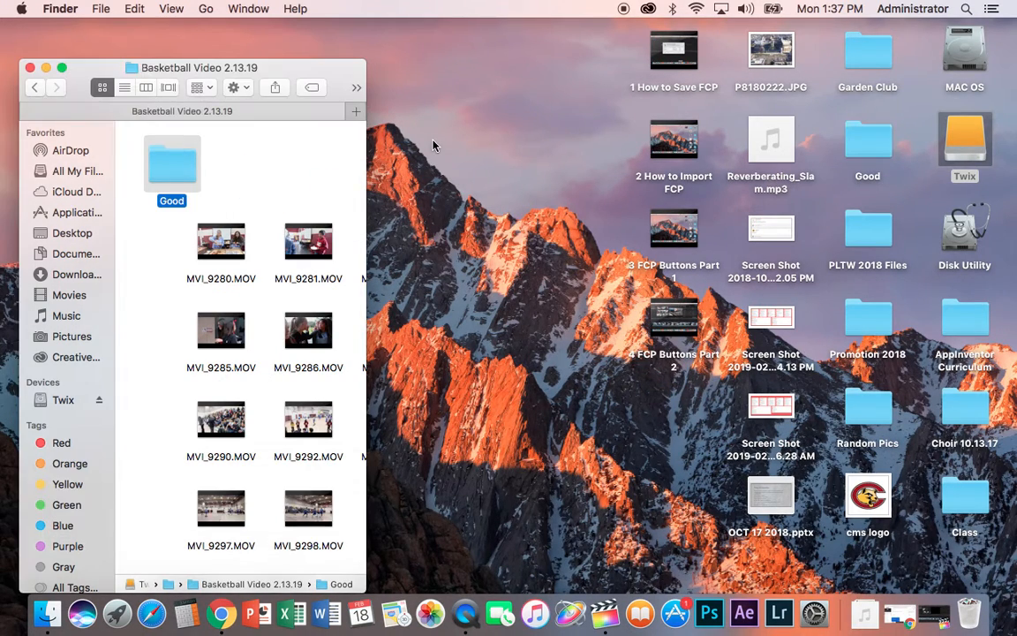
left_click(30, 68)
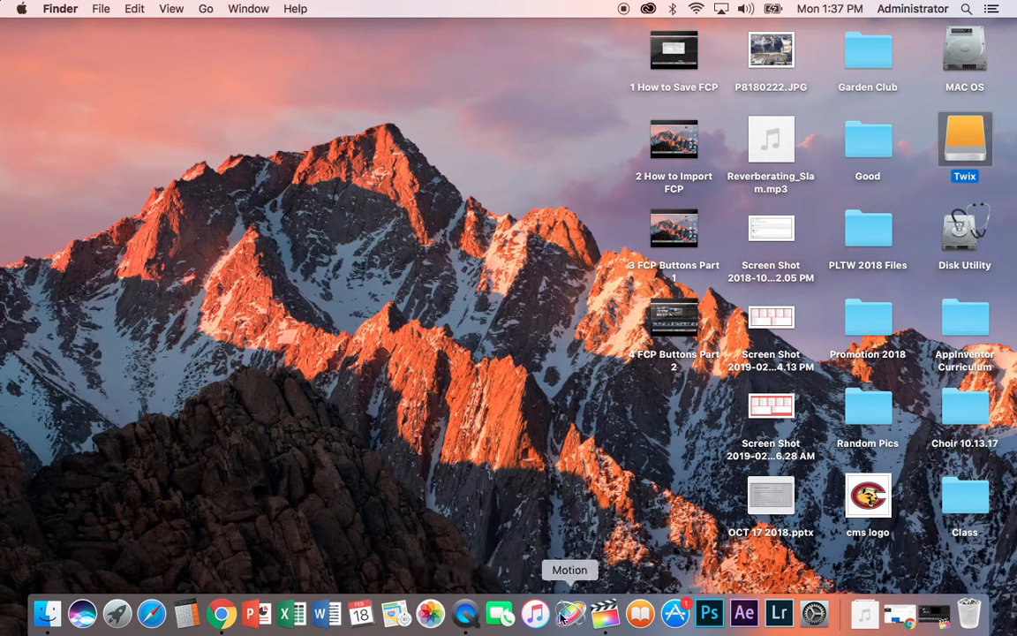
Step: Switch back to Final Cut Pro, reopen media import and expand the Good folder on the Desktop
left_click(603, 615)
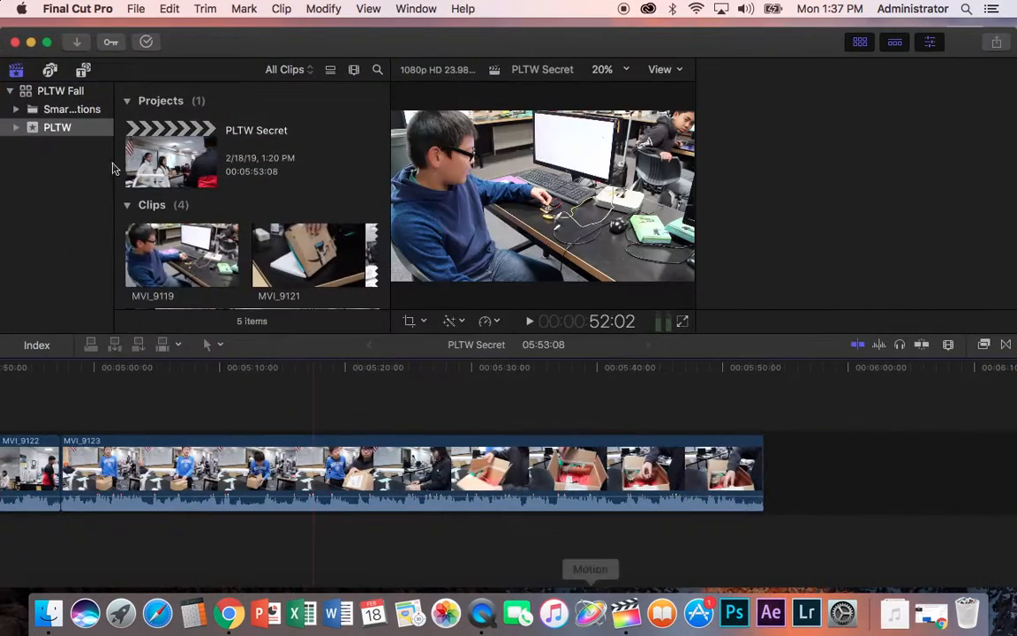
left_click(78, 43)
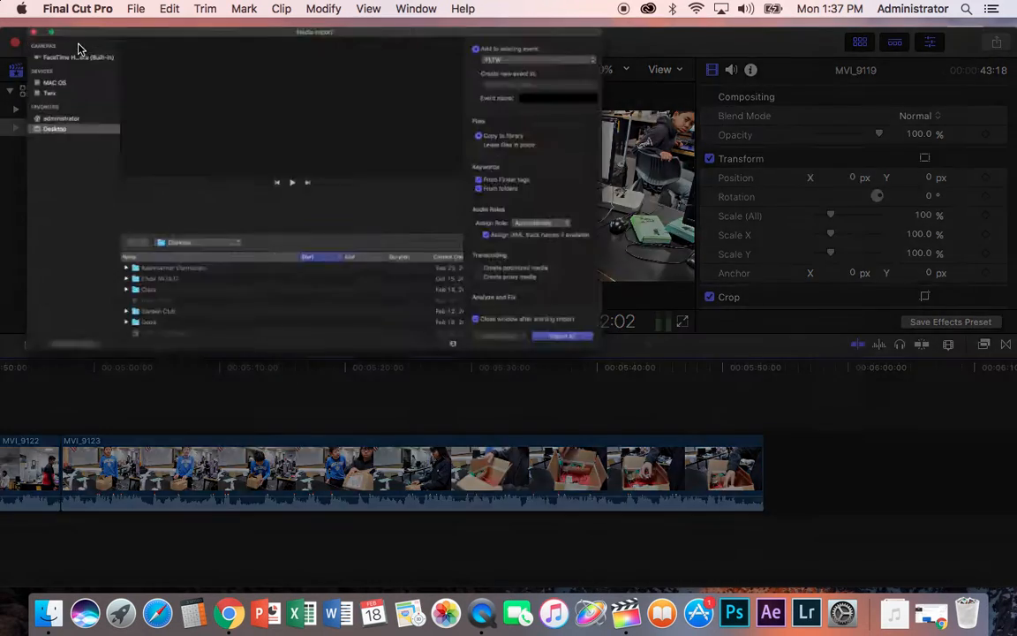
scroll(242, 500, "down", 1)
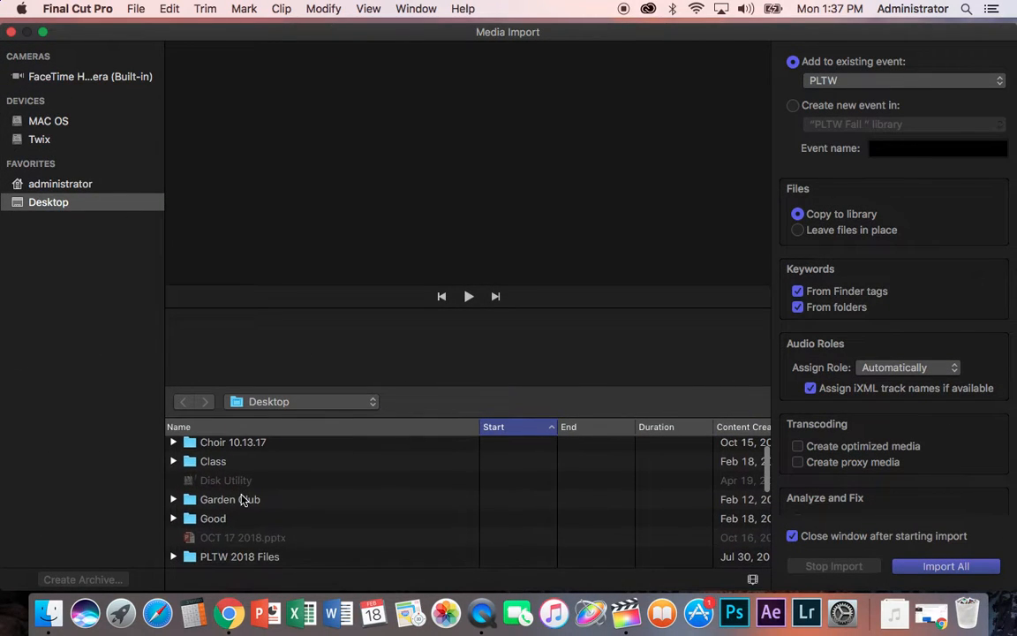
left_click(174, 519)
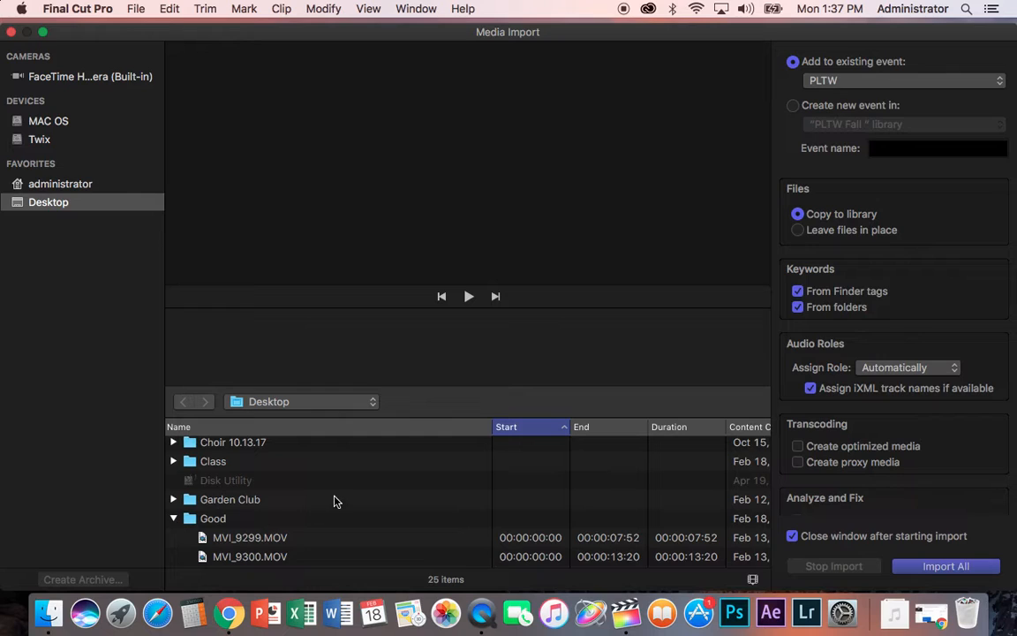
scroll(334, 501, "down", 5)
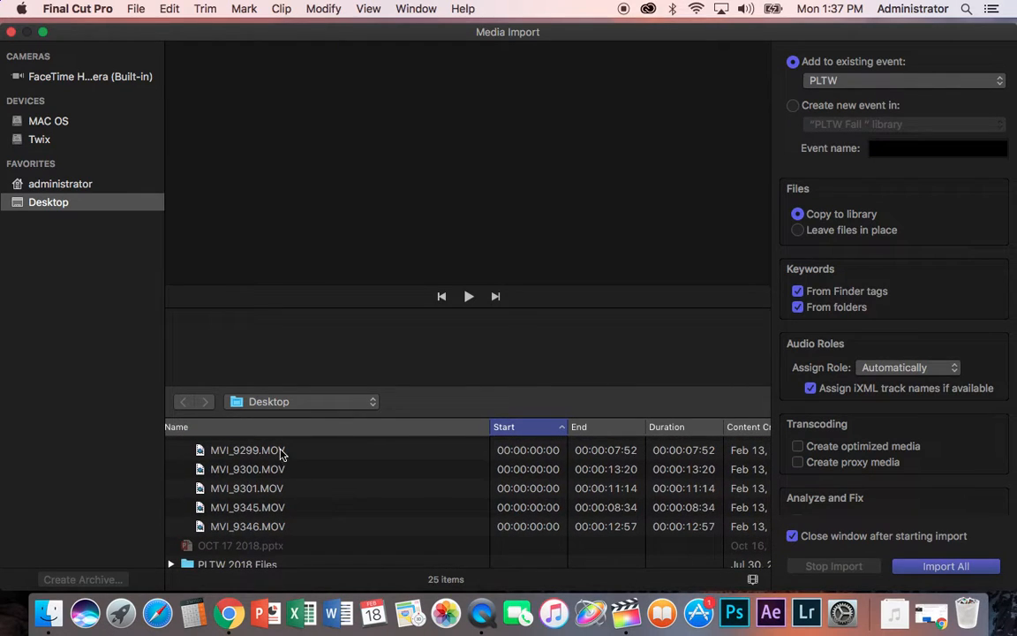
Step: Preview the basketball clips in the Good folder and import MVI_9345.MOV and MVI_9346.MOV into the PLTW event, copied to the library
left_click(282, 452)
key("Down")
key("Down")
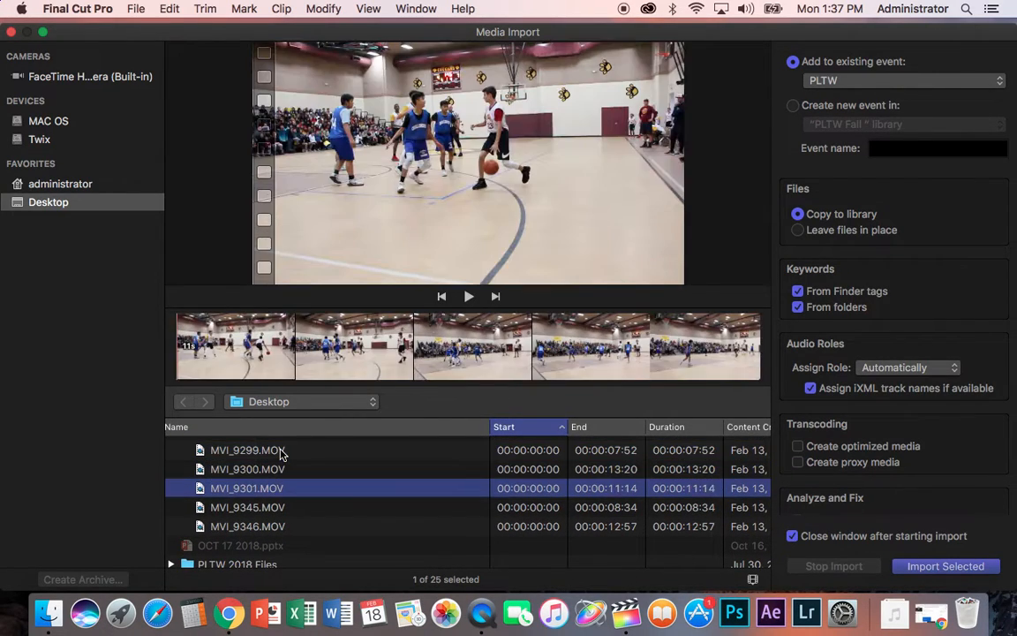
key("Down")
key("Down")
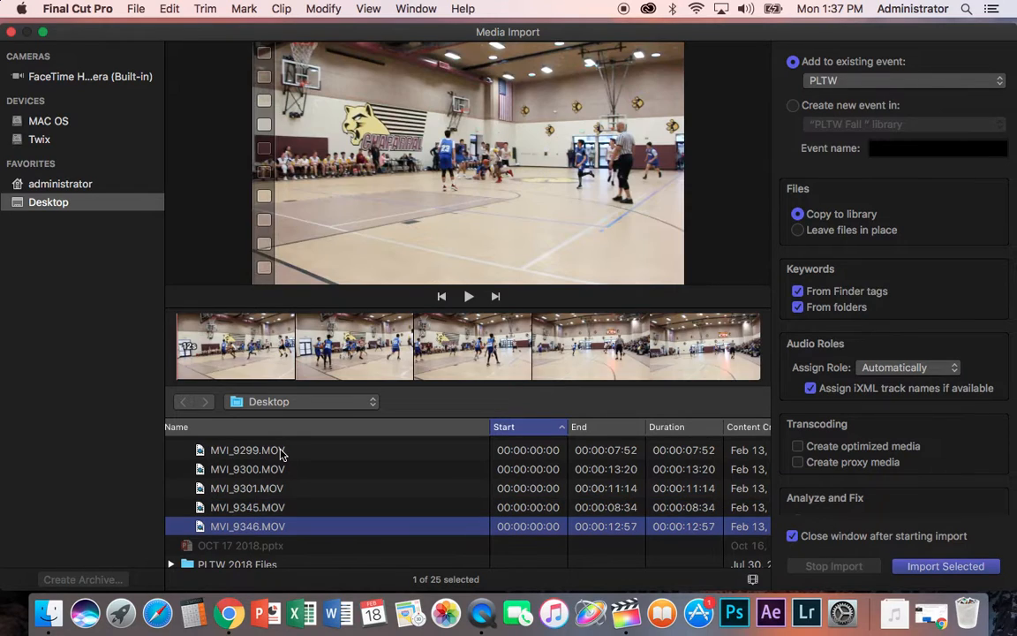
key("Up")
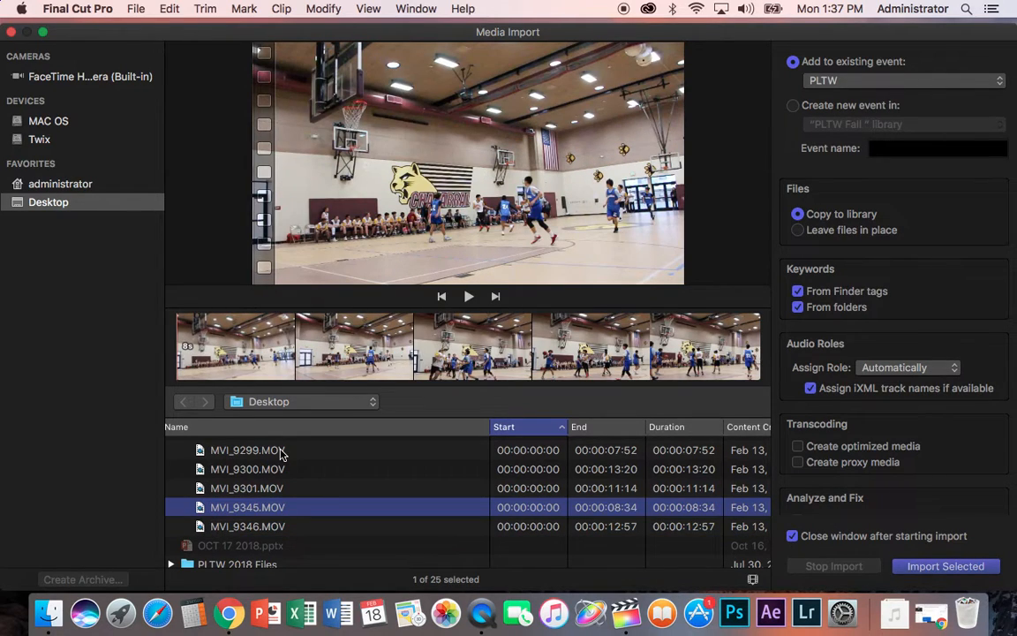
left_click(270, 528, "shift")
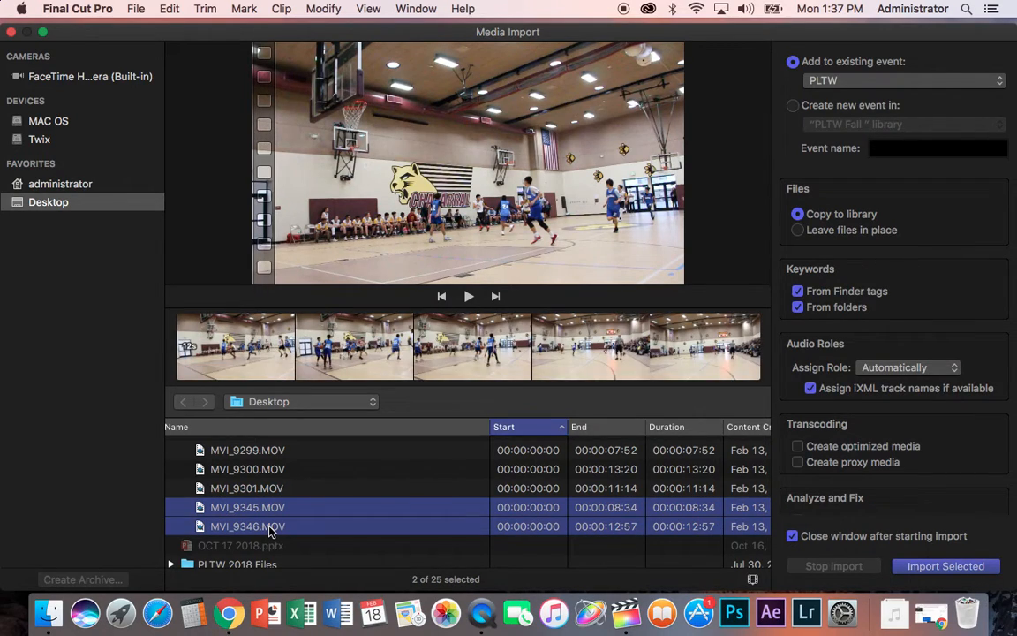
left_click(953, 566)
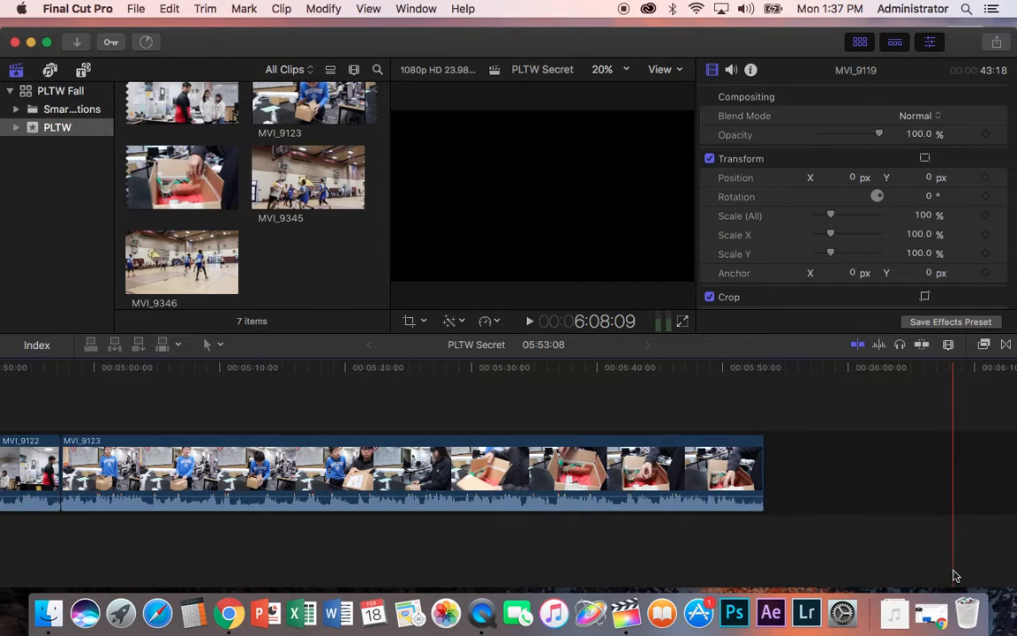
Step: Add the MVI_9345 clip after MVI_9123 at the end of the PLTW Secret timeline and play across the join
left_click(308, 174)
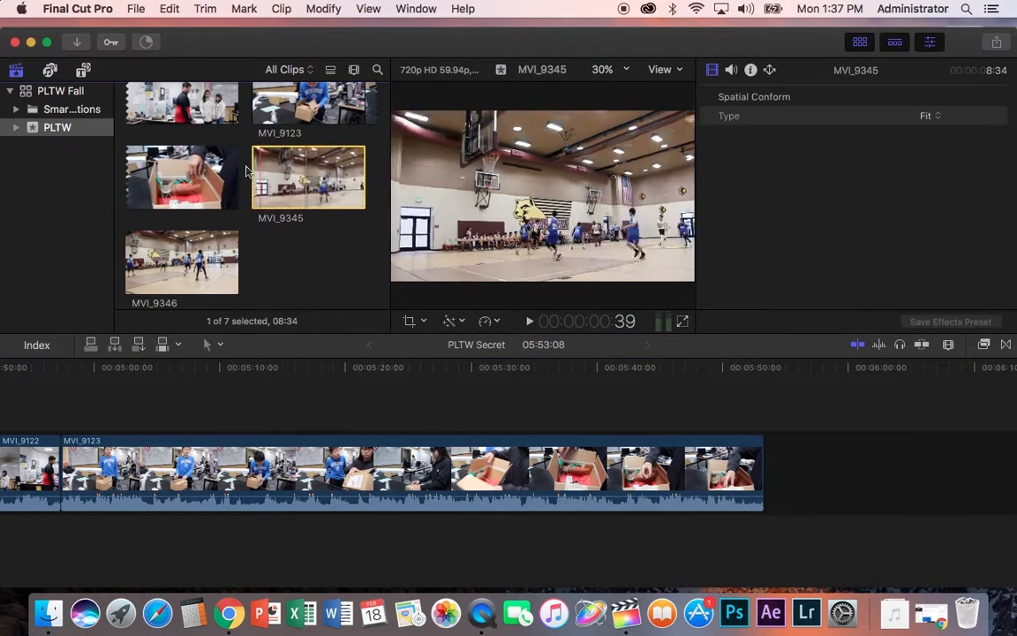
left_click_drag(291, 179, 790, 463)
left_click(750, 412)
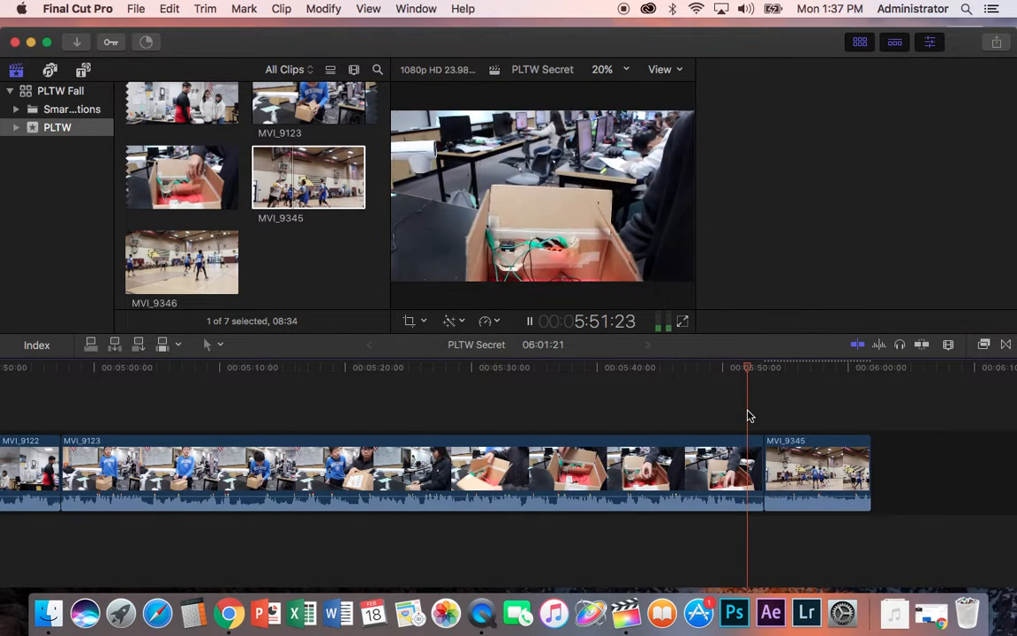
scroll(635, 401, "right", 3)
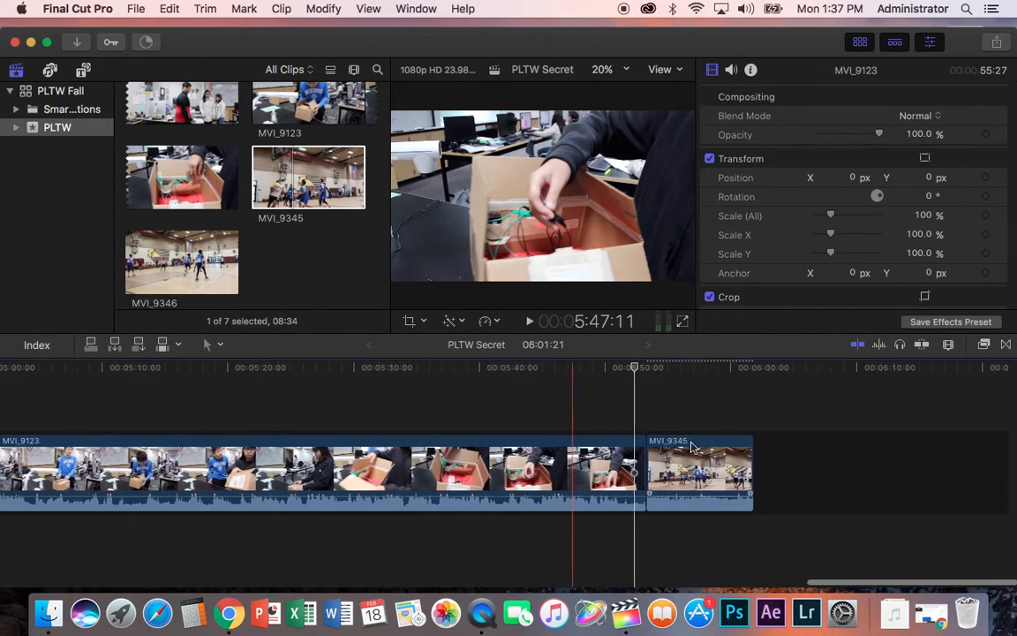
key("space")
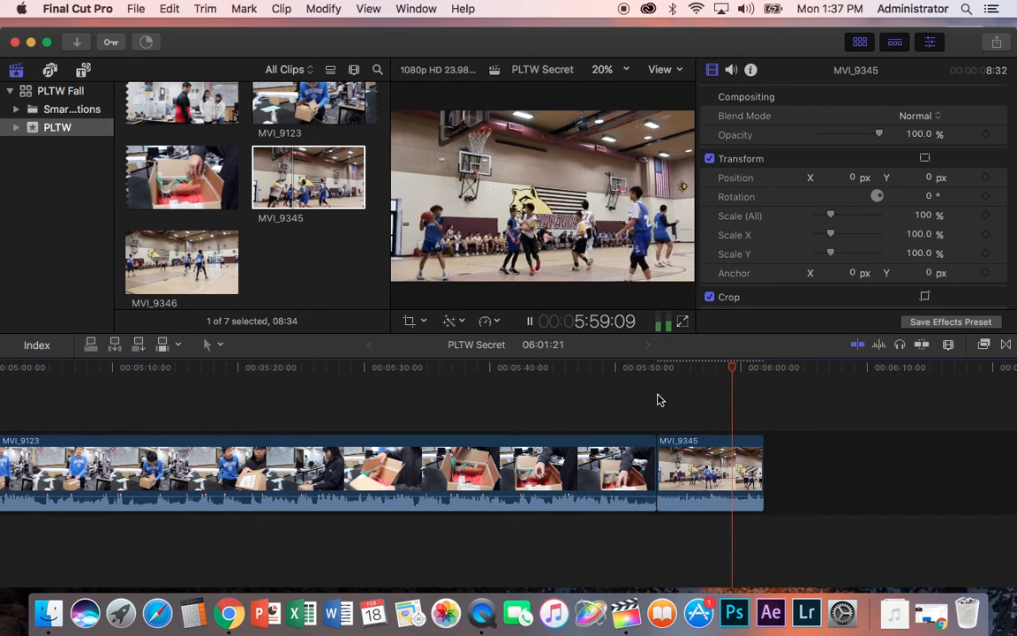
key("space")
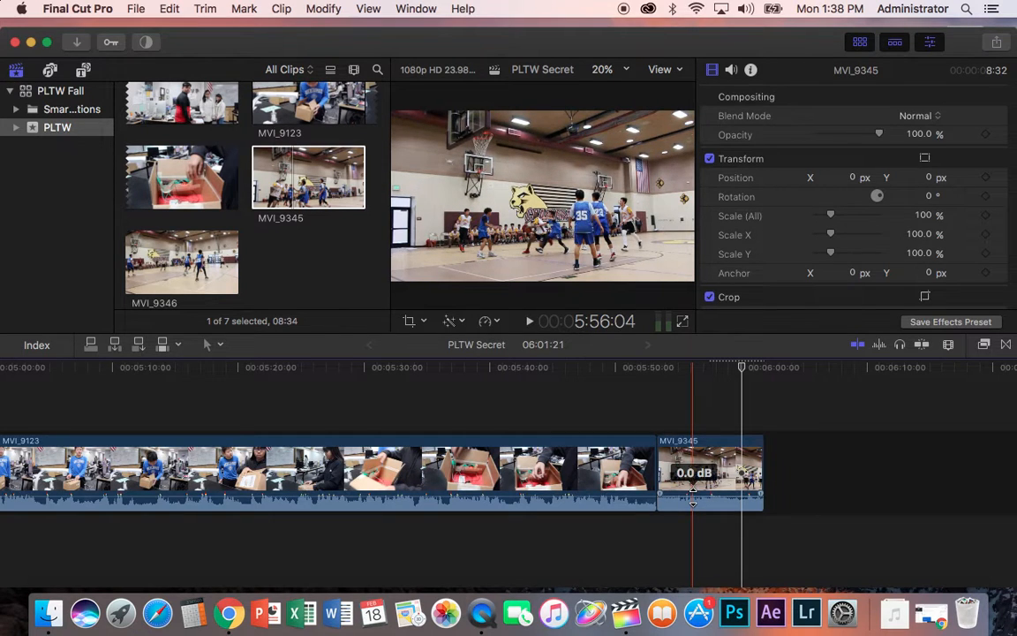
Step: Solo the MVI_9123 clip and play MVI_9345 without its audio
left_click(591, 450)
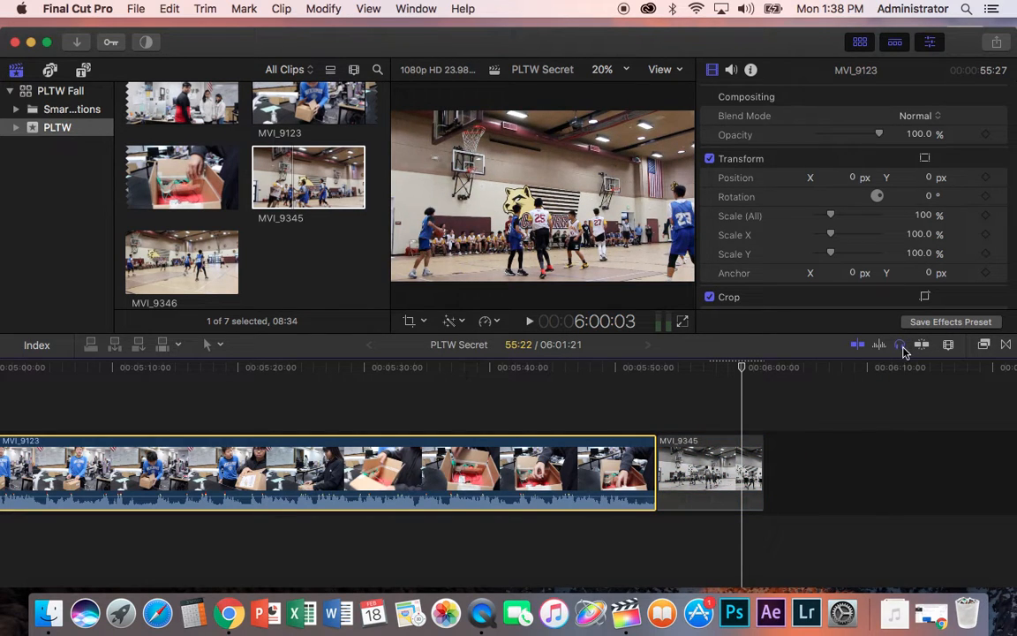
left_click(658, 409)
key("space")
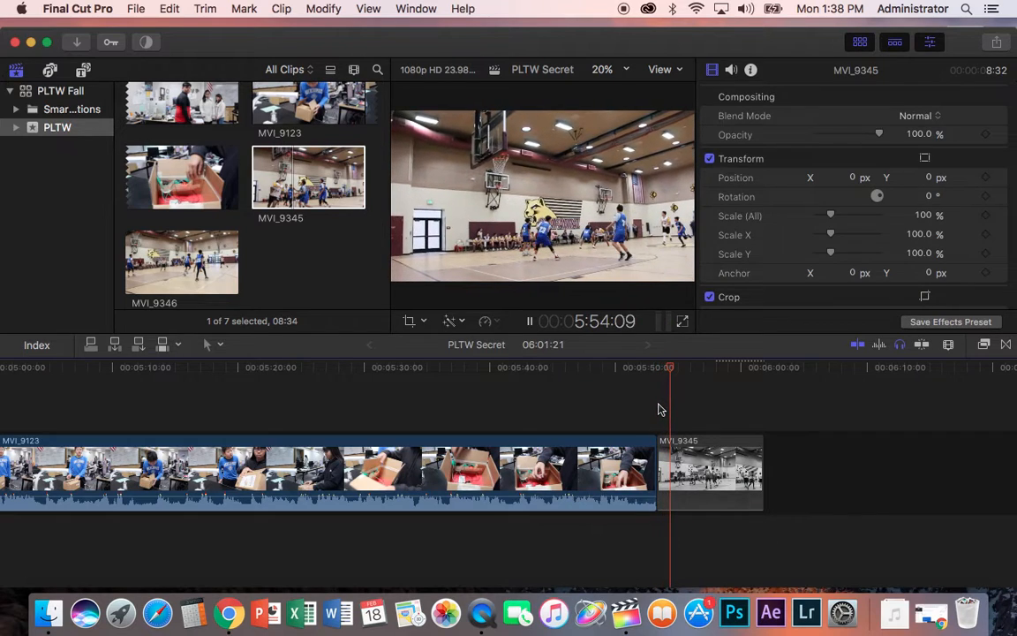
key("space")
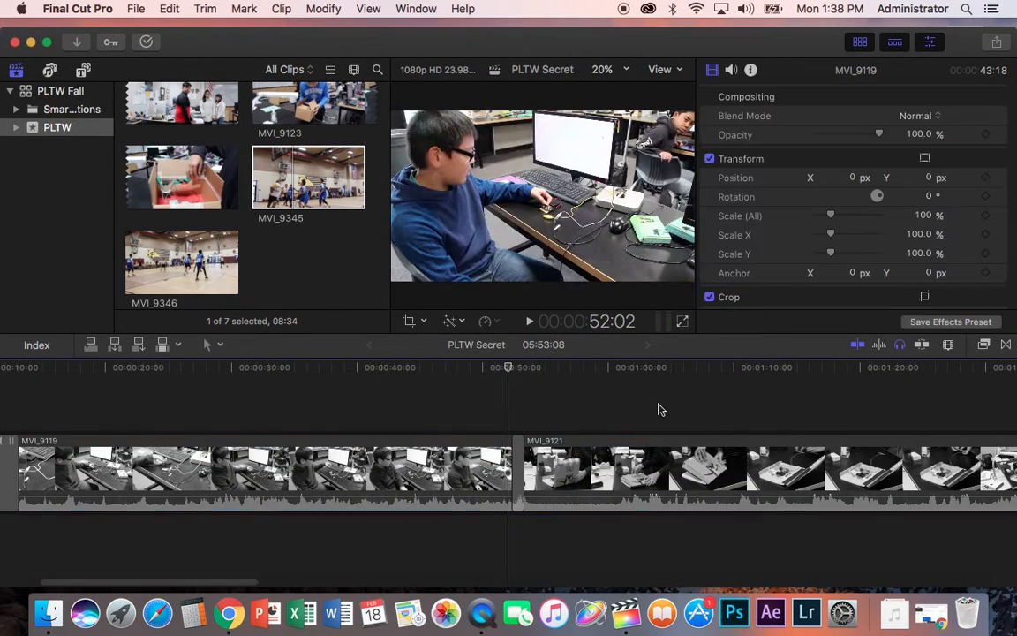
Step: Turn off soloing and redo the addition of MVI_9345 at the end of the timeline
left_click(901, 347)
scroll(738, 452, "right", 15)
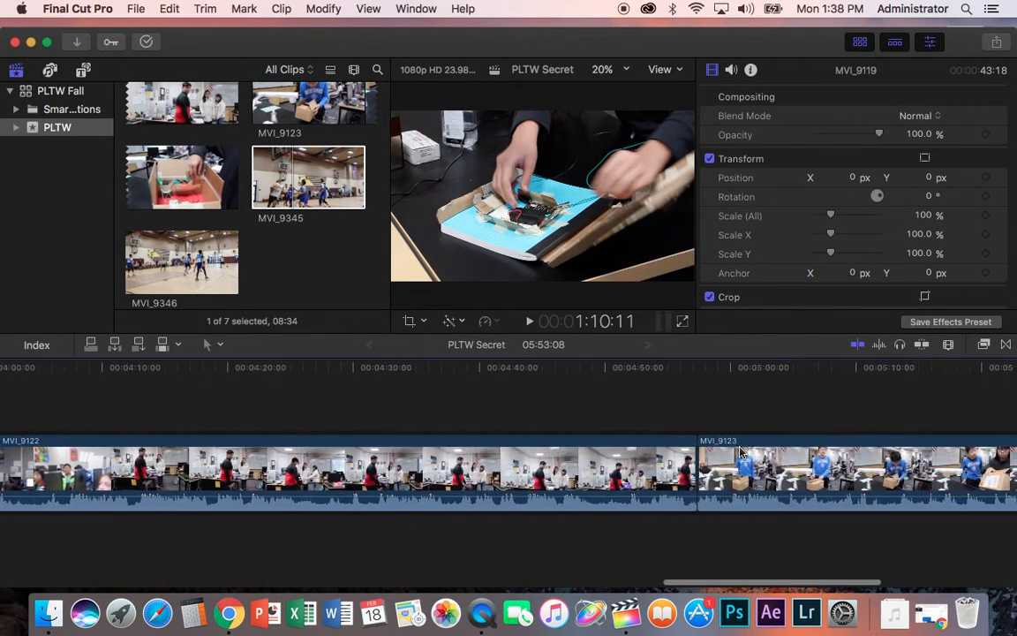
scroll(740, 452, "left", 2)
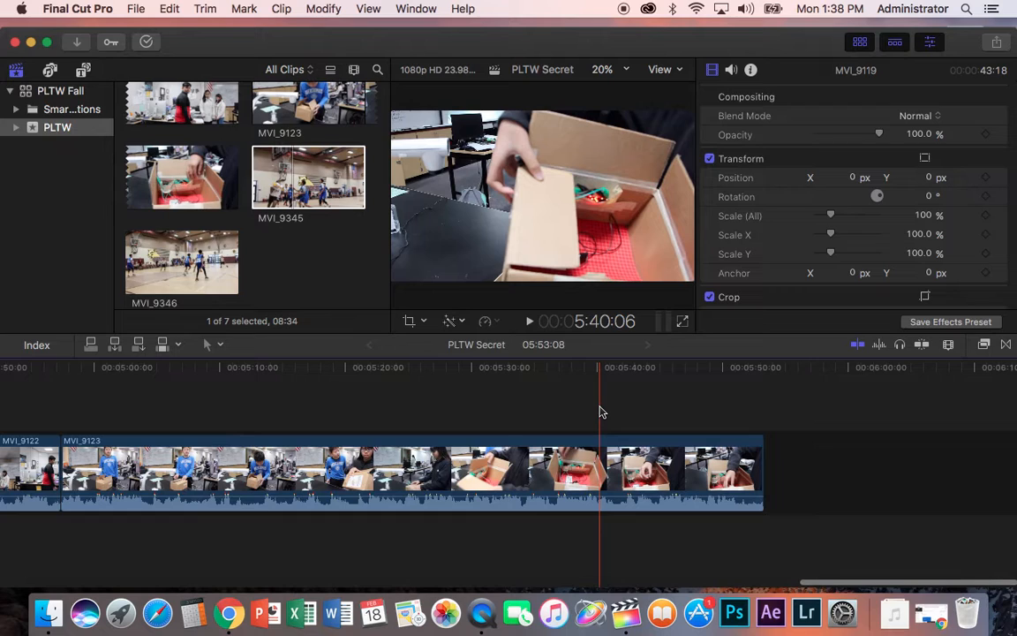
left_click(170, 9)
left_click(196, 43)
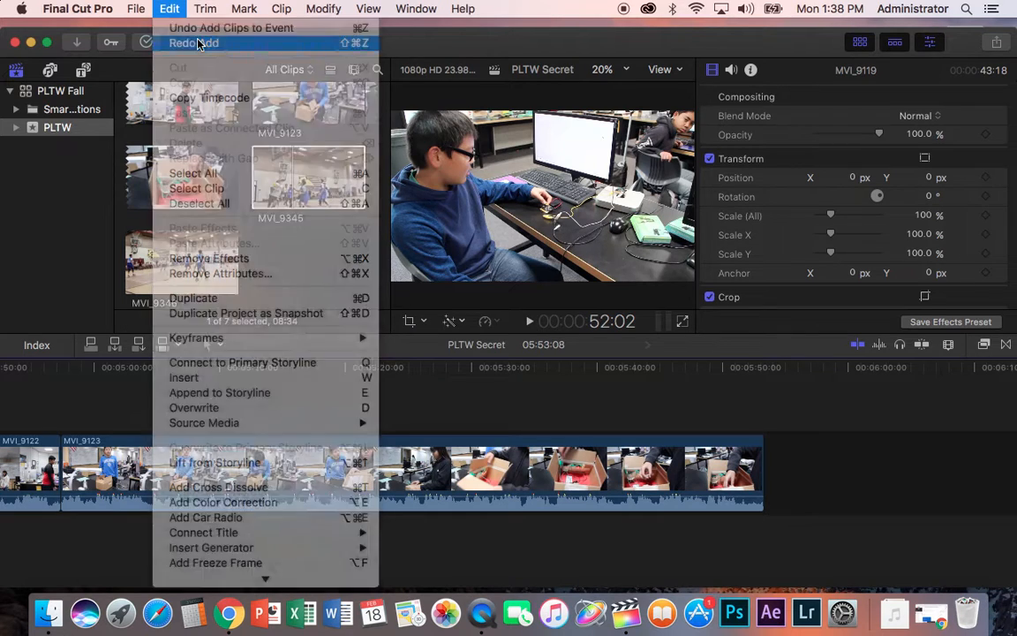
scroll(853, 509, "right", 5)
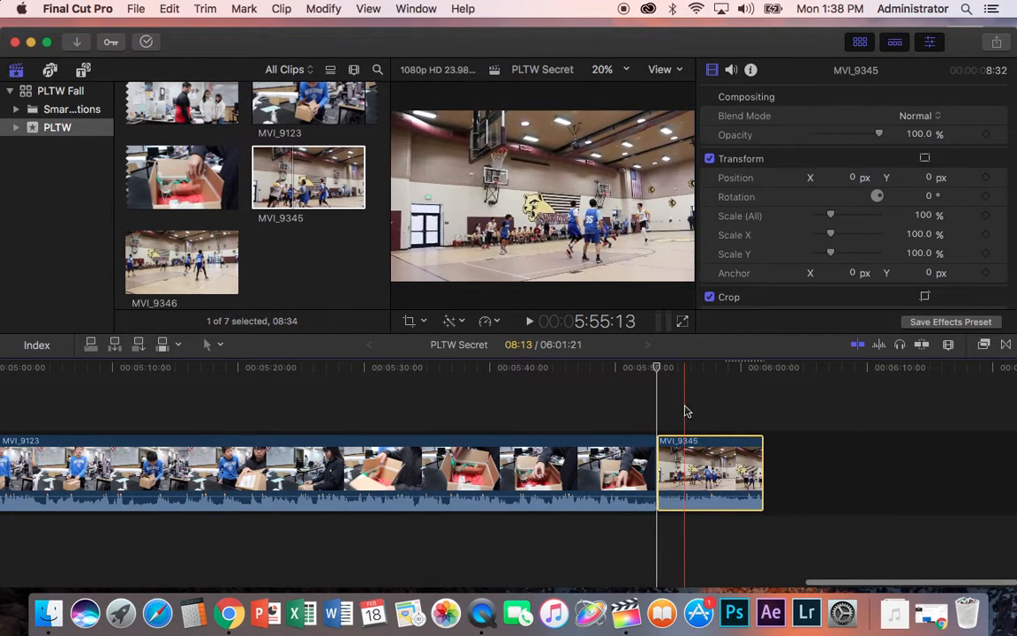
Step: Solo MVI_9123 again to silence MVI_9345 and play the basketball clip from its start
left_click(594, 450)
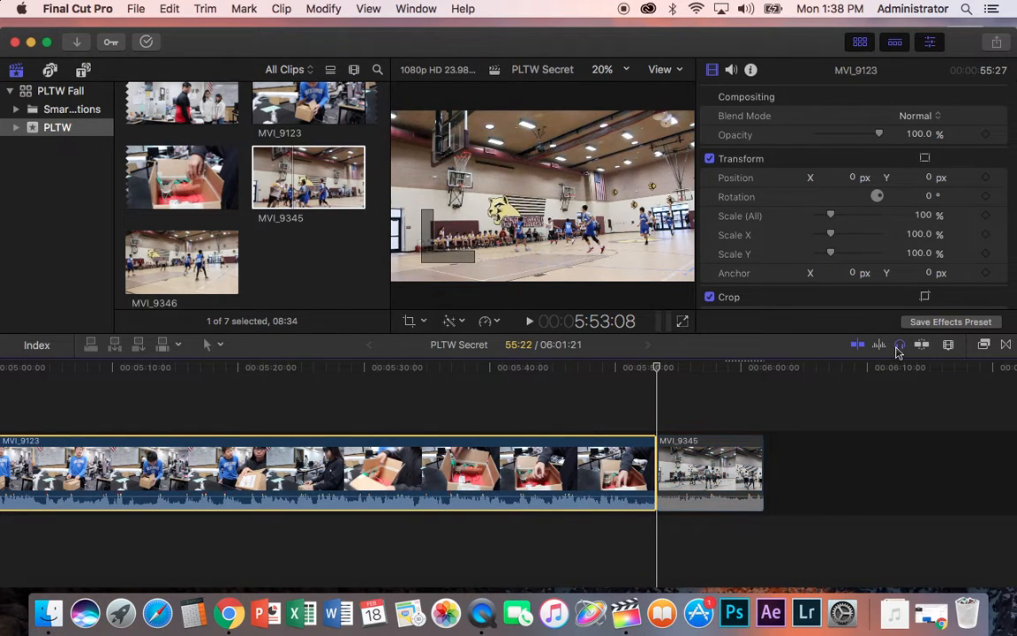
left_click(660, 415)
key("space")
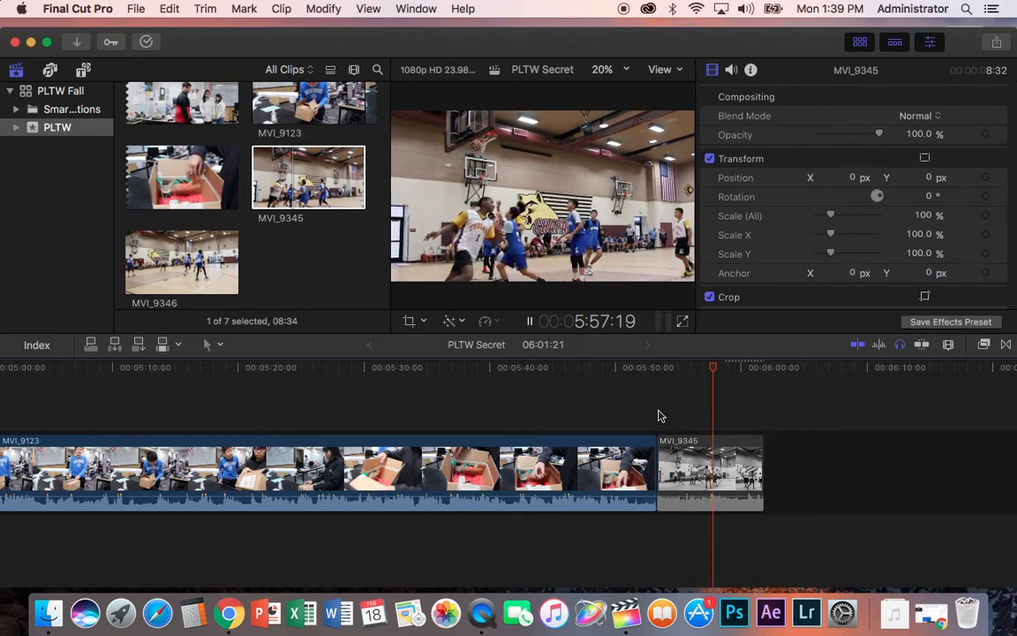
key("space")
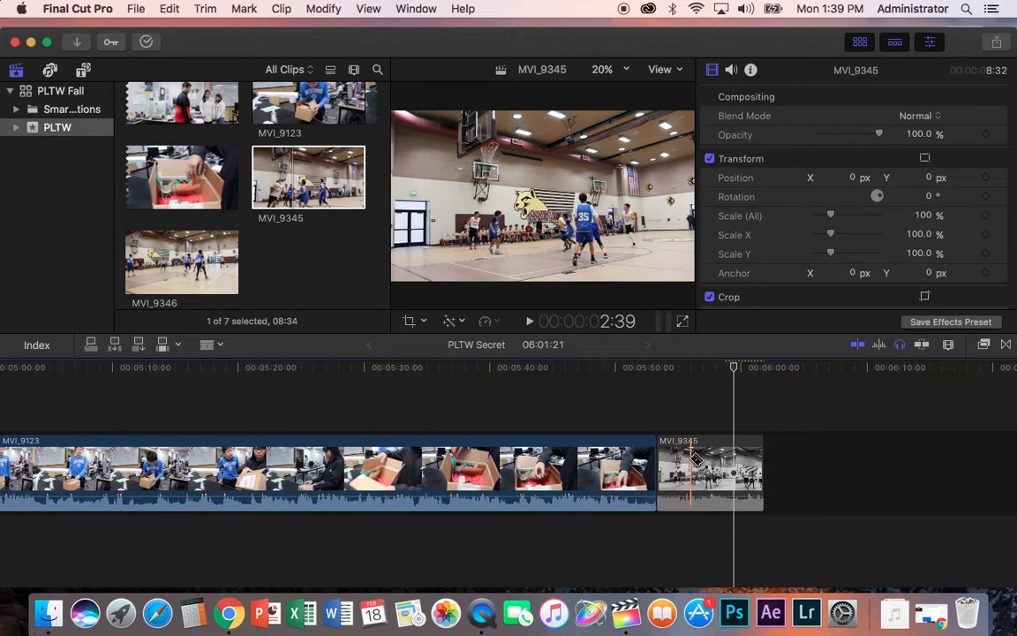
Step: Cut MVI_9345 at about 2:39 and 5:15 into the clip and slow the middle segment to 50% speed
key("super+b")
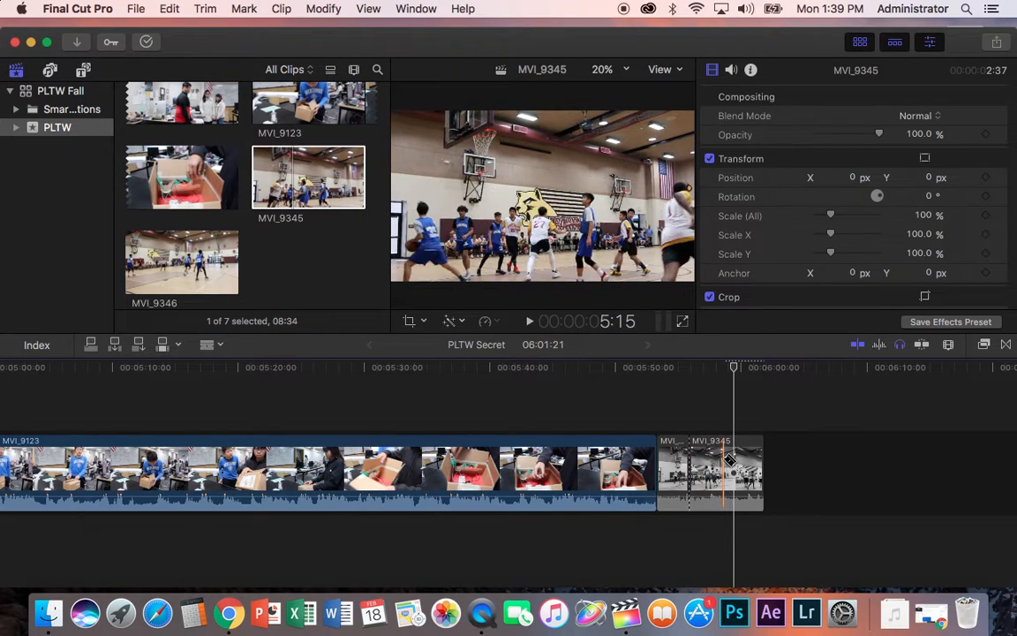
key("super+b")
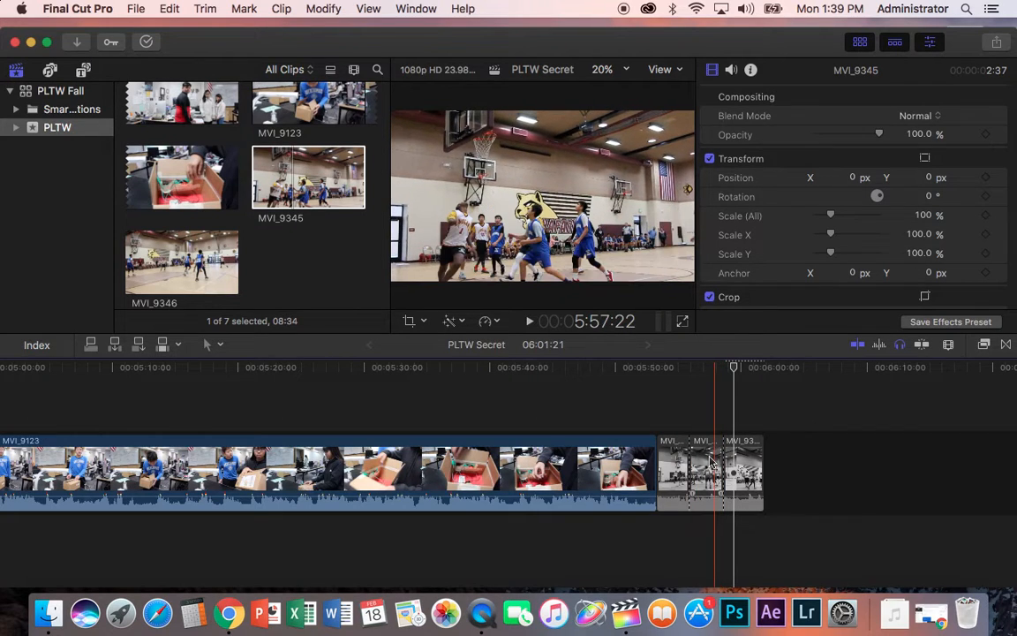
left_click(713, 465)
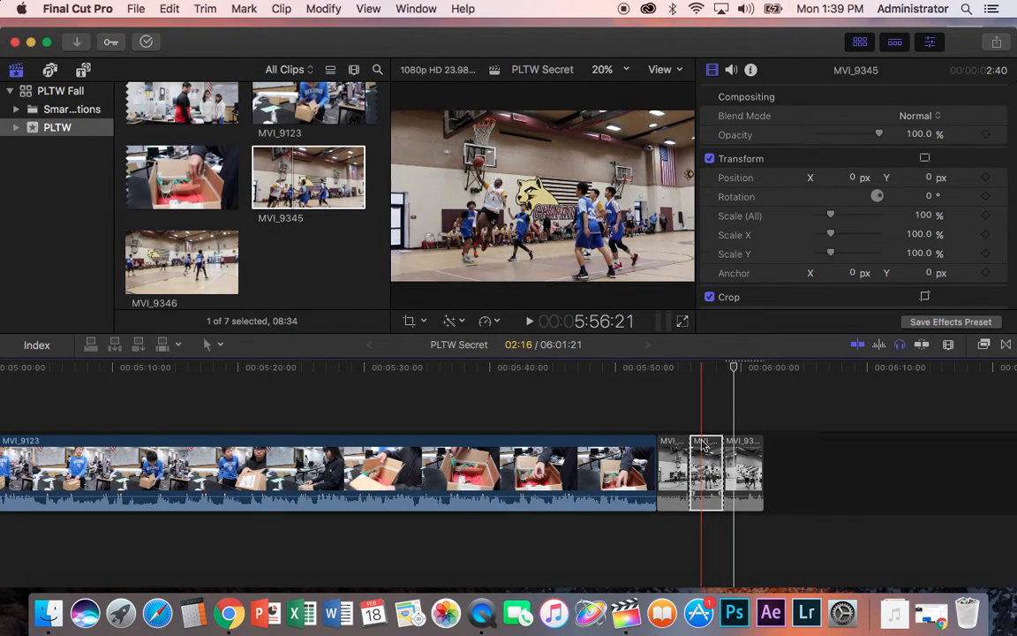
left_click(494, 322)
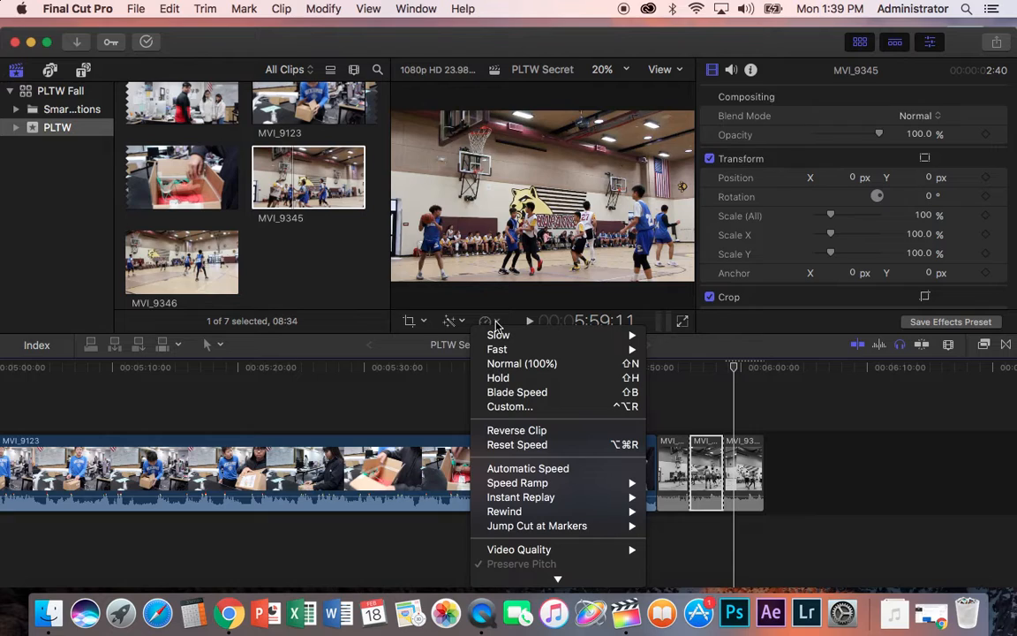
mouse_move(499, 338)
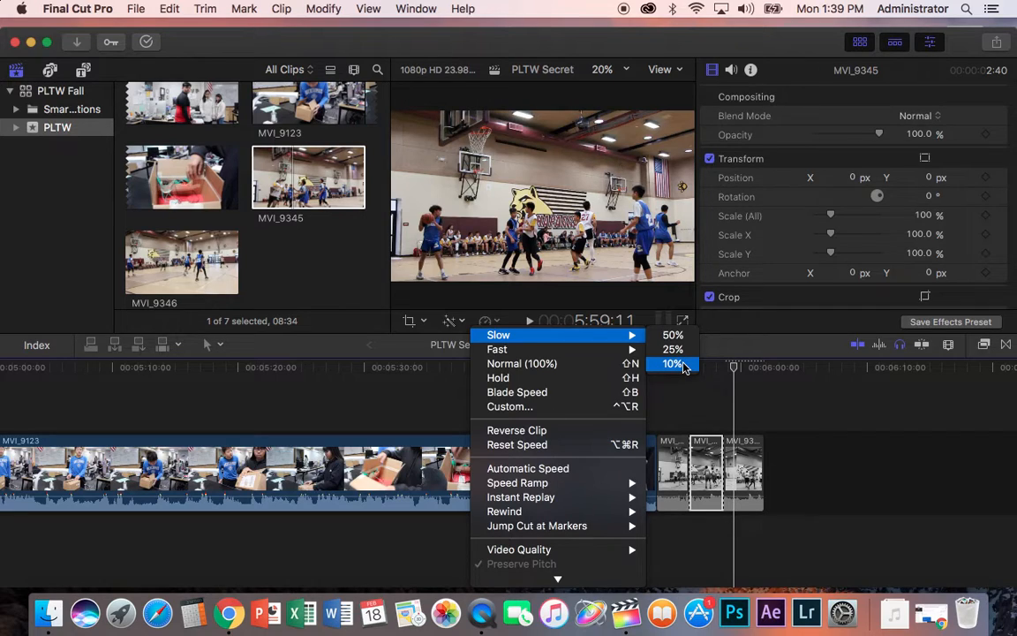
left_click(673, 335)
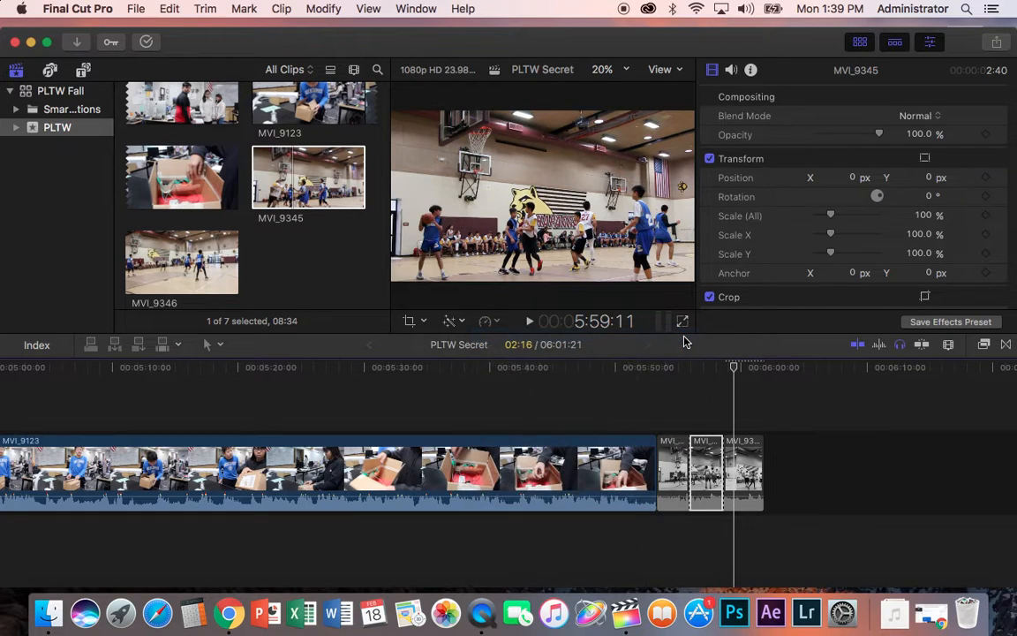
key("super+4")
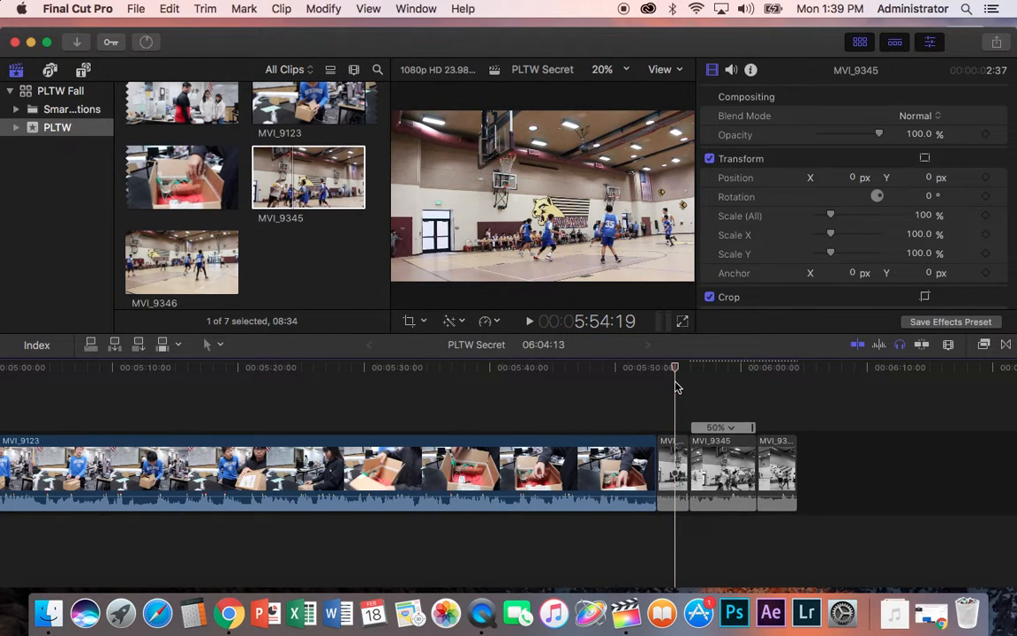
key("space")
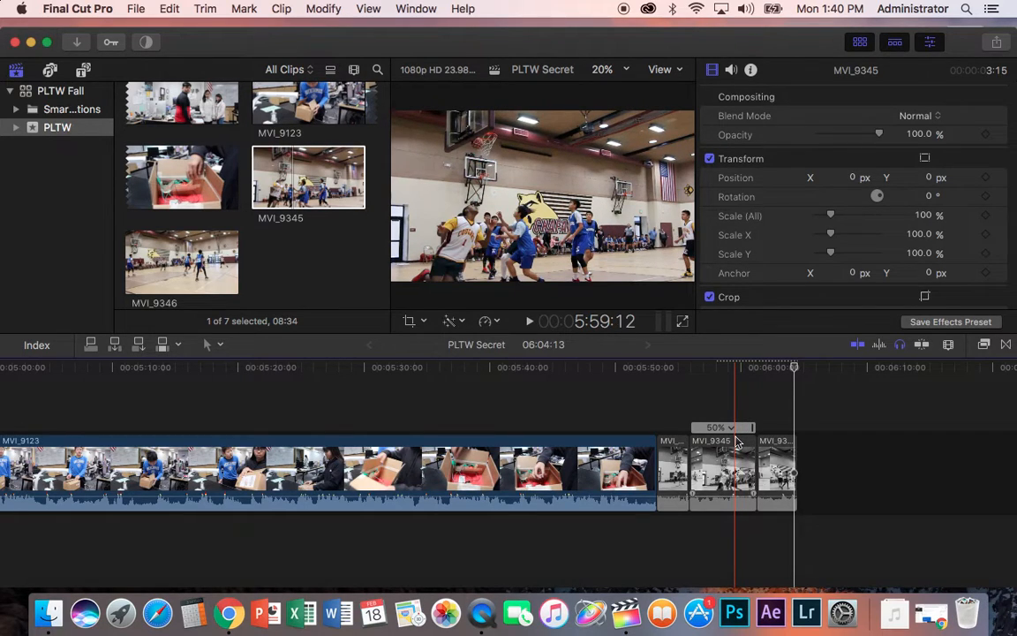
Step: Reset the middle MVI_9345 segment to normal 100% speed and recut the clip at 5:58:15 in the timeline
key("shift+n")
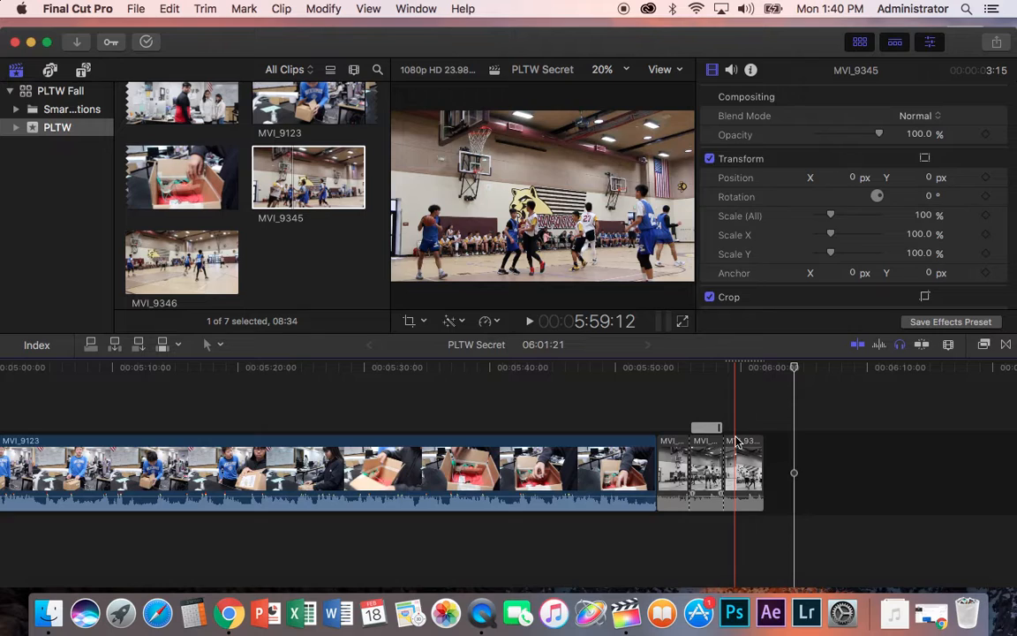
key("super+z")
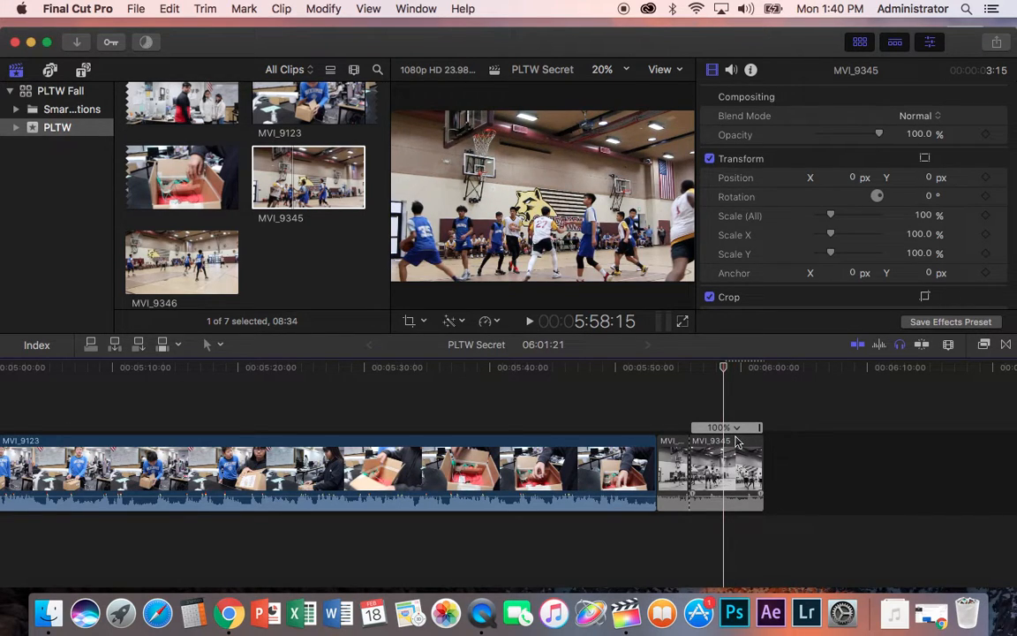
key("super+b")
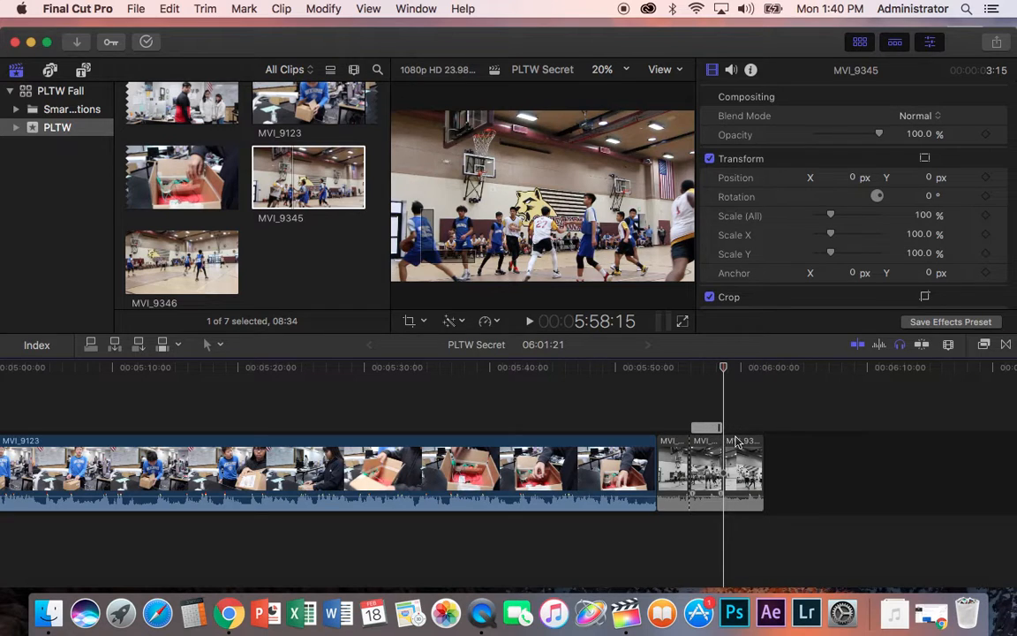
left_click(705, 404)
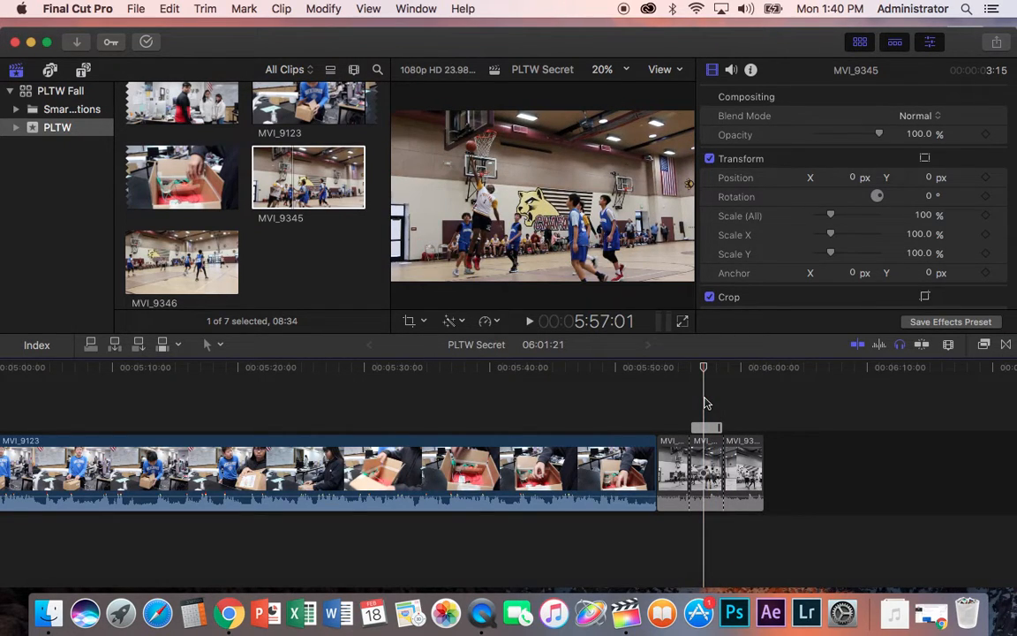
left_click(706, 463)
left_click(498, 322)
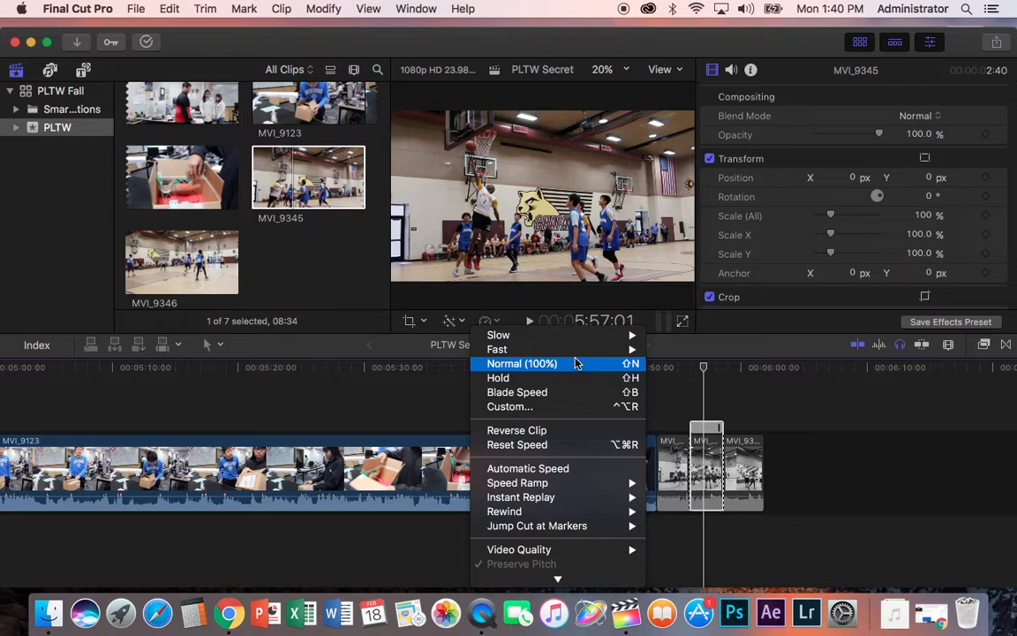
left_click(826, 413)
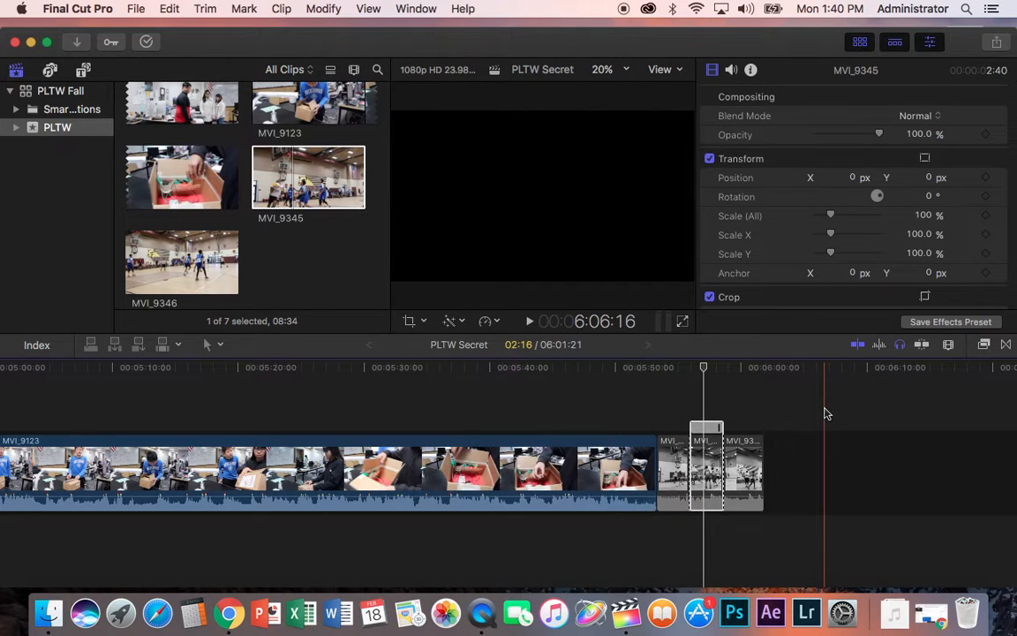
Step: Undo the MVI_9345 cut at 5:58:15 and recut the clip earlier, at about 4:36 into the clip
key("super+equal")
key("super+equal")
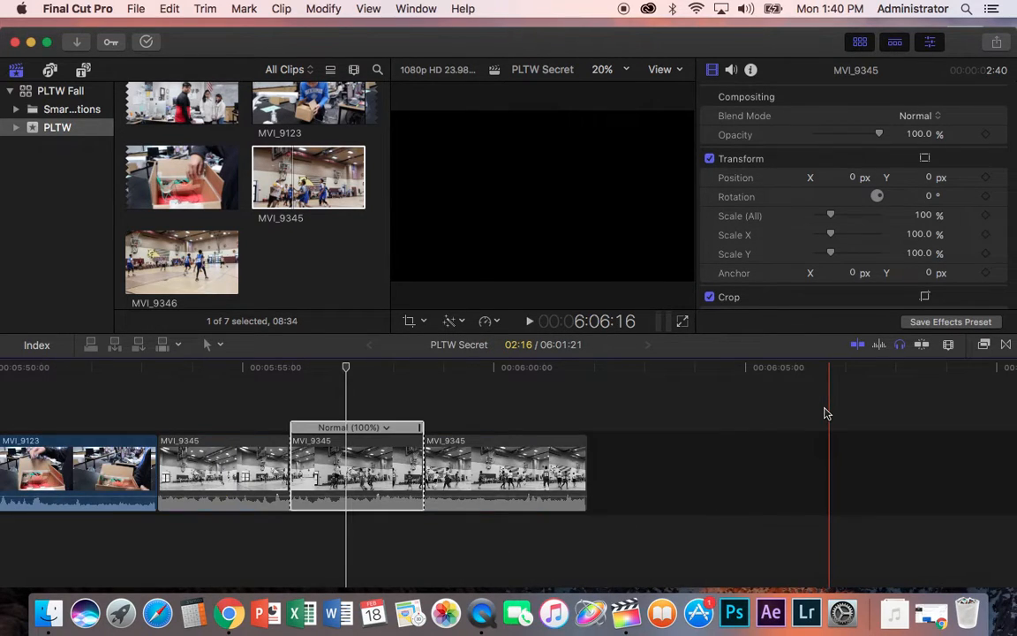
key("super+equal")
scroll(825, 413, "left", 5)
scroll(825, 413, "right", 5)
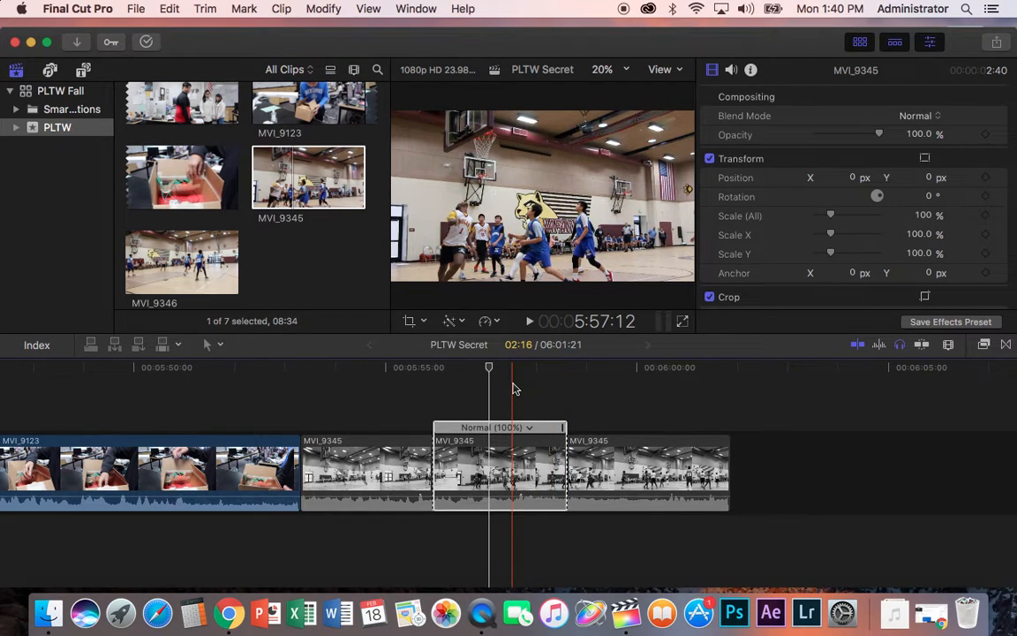
key("super+z")
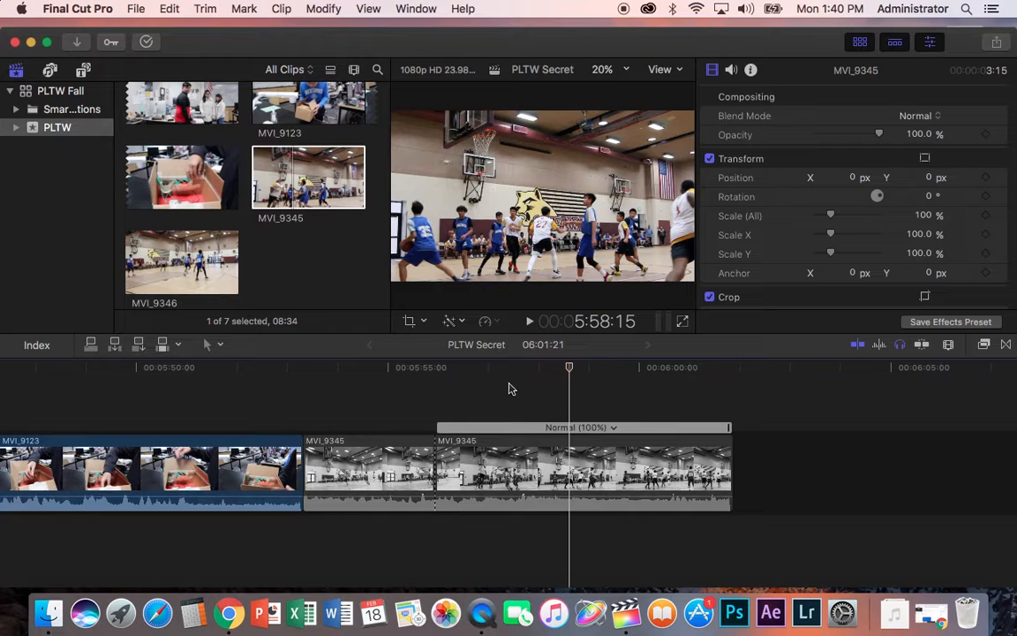
key("b")
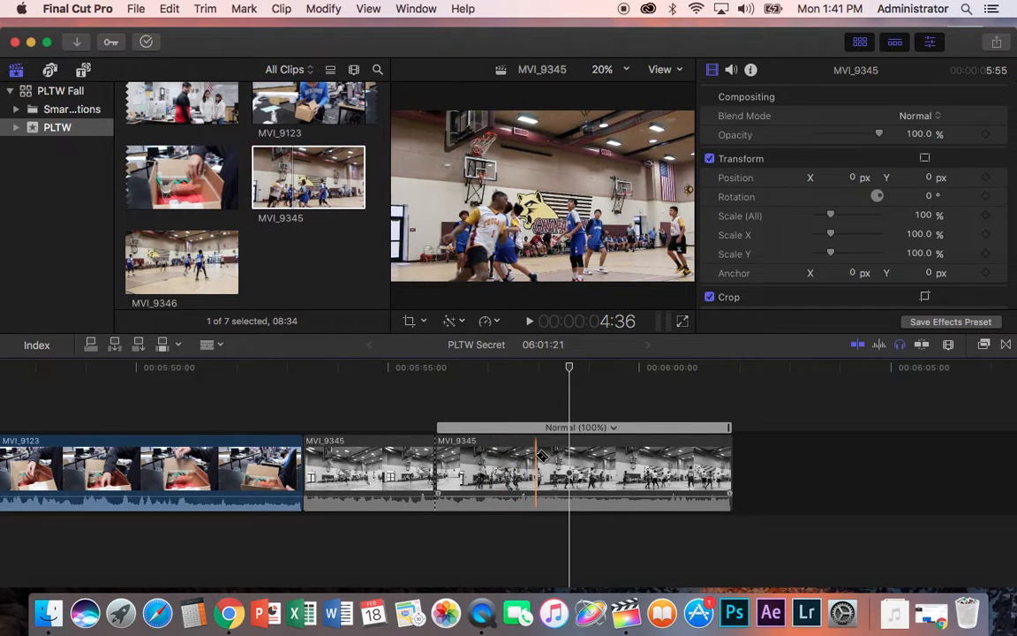
left_click(544, 454)
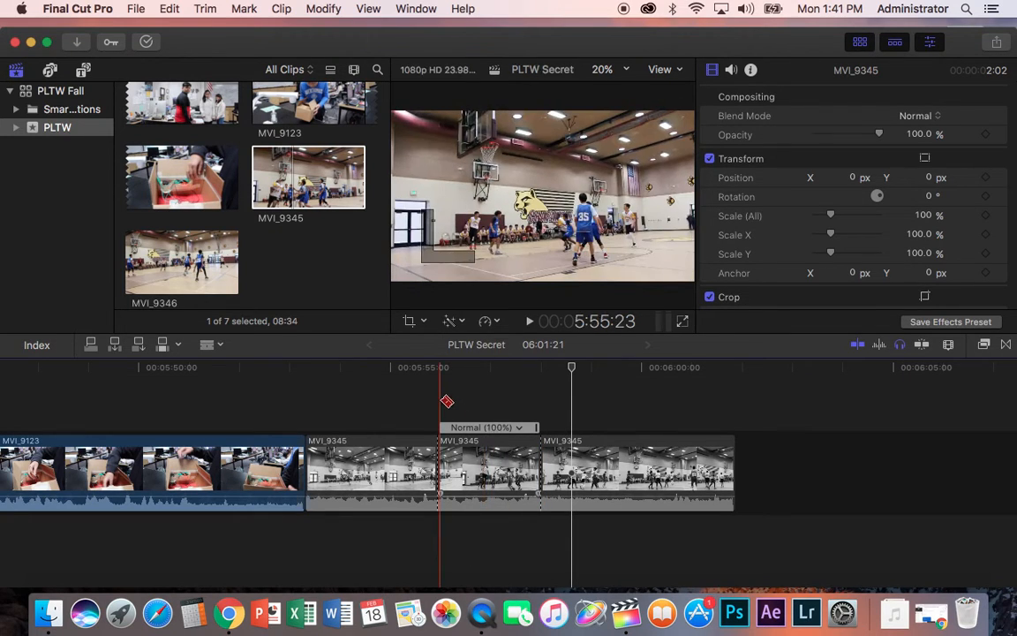
Step: Slow the middle MVI_9345 segment to 50% speed
key("a")
left_click(482, 453)
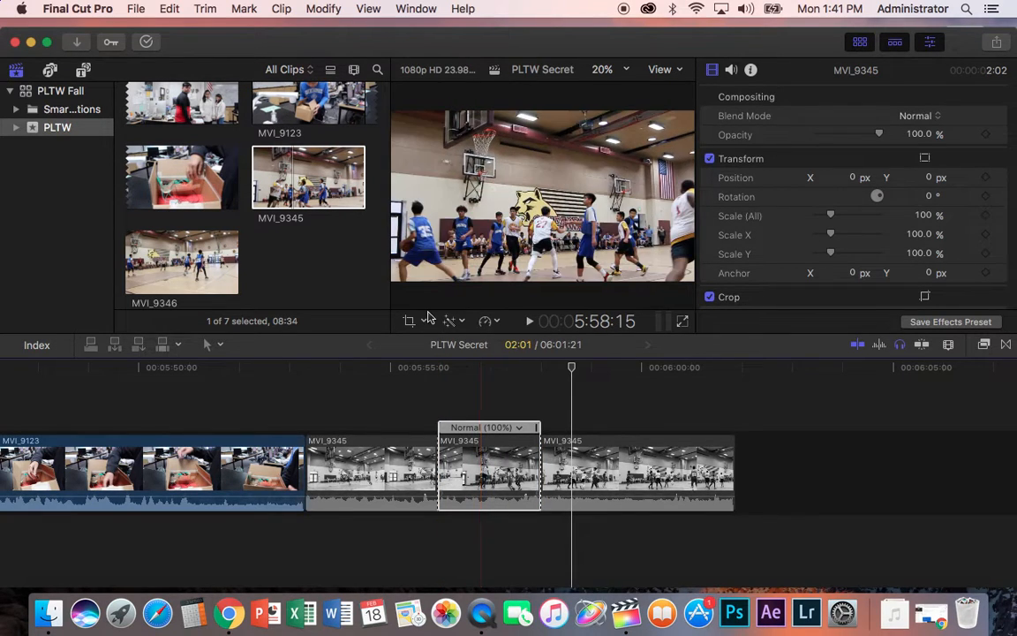
left_click(494, 322)
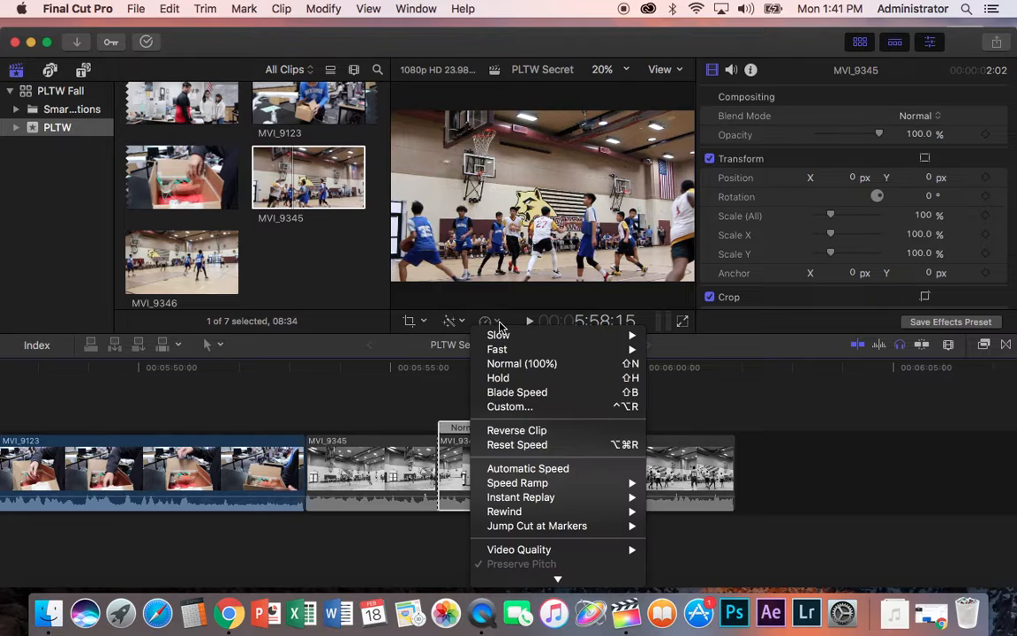
mouse_move(508, 338)
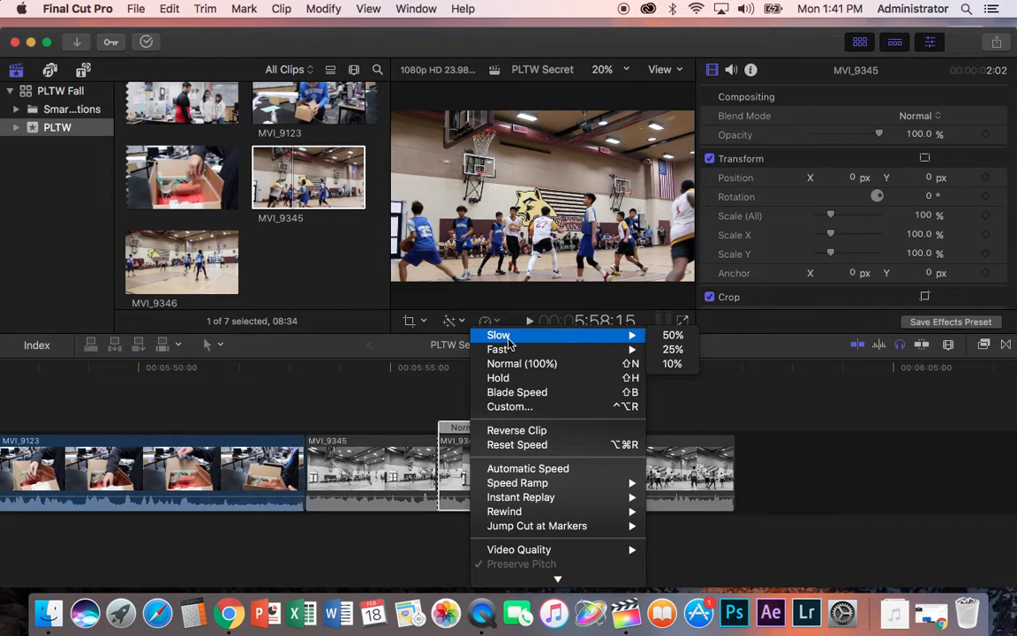
left_click(672, 335)
Step: Play the MVI_9345 segments from 5:54:00 in the timeline to review the slow-motion section
left_click(341, 402)
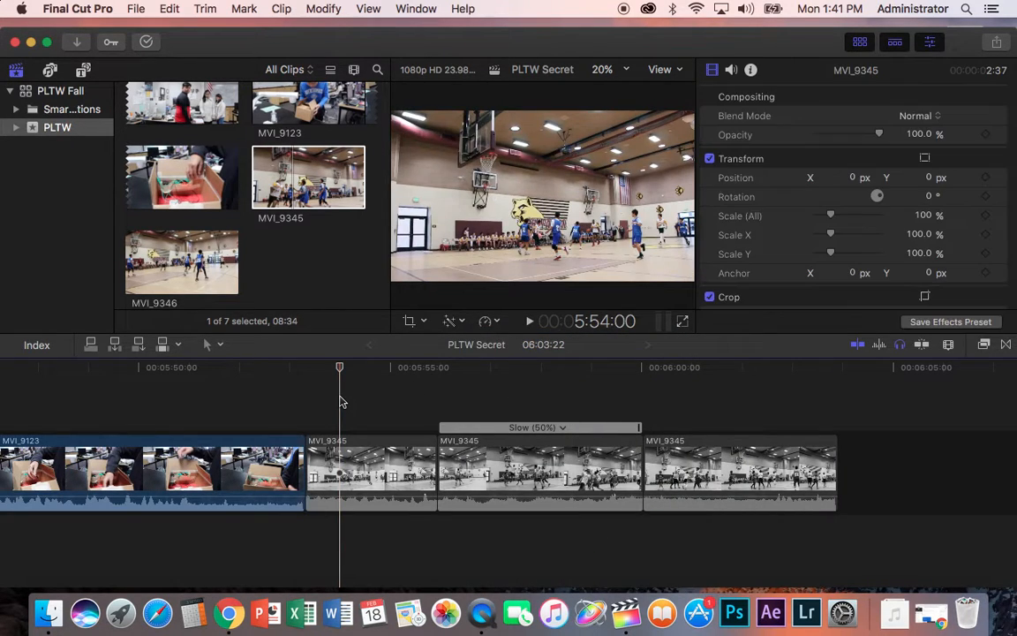
key("space")
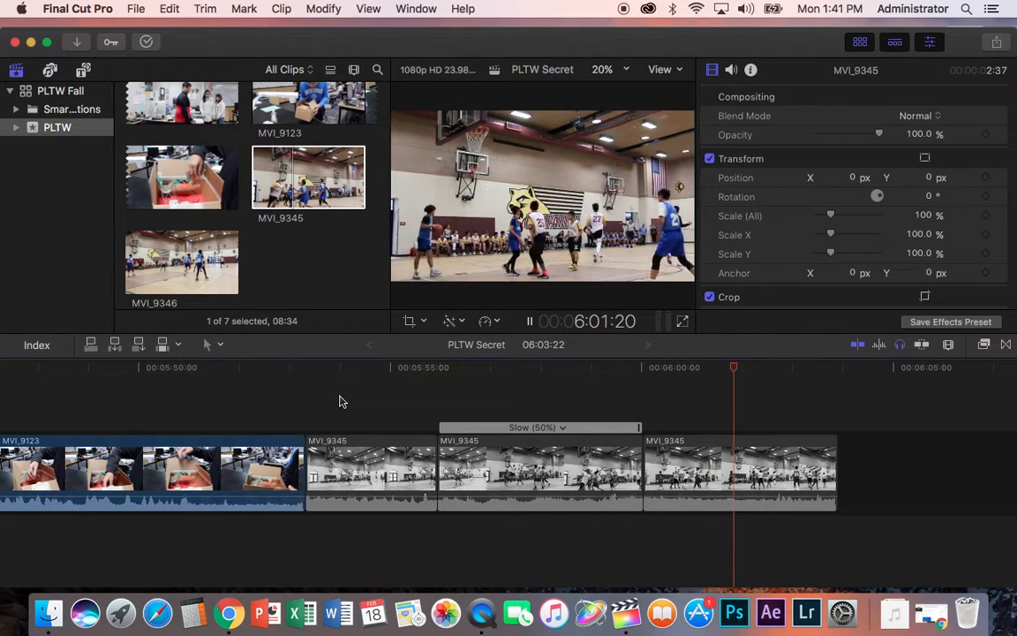
key("space")
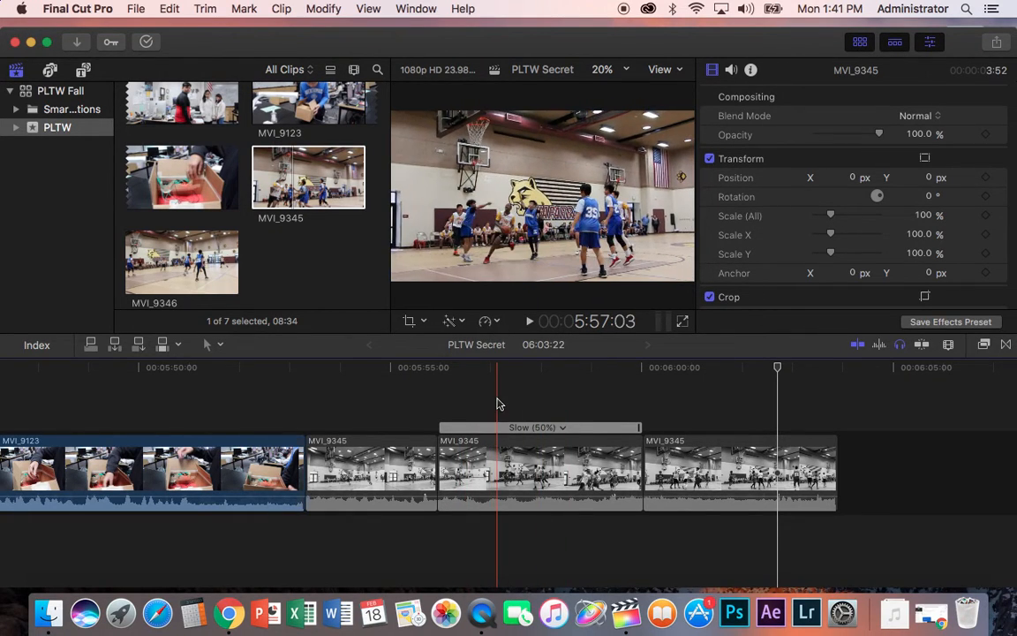
Step: Add the MVI_9346 clip to the end of the PLTW Secret timeline, after the last MVI_9345 segment
left_click_drag(206, 263, 849, 461)
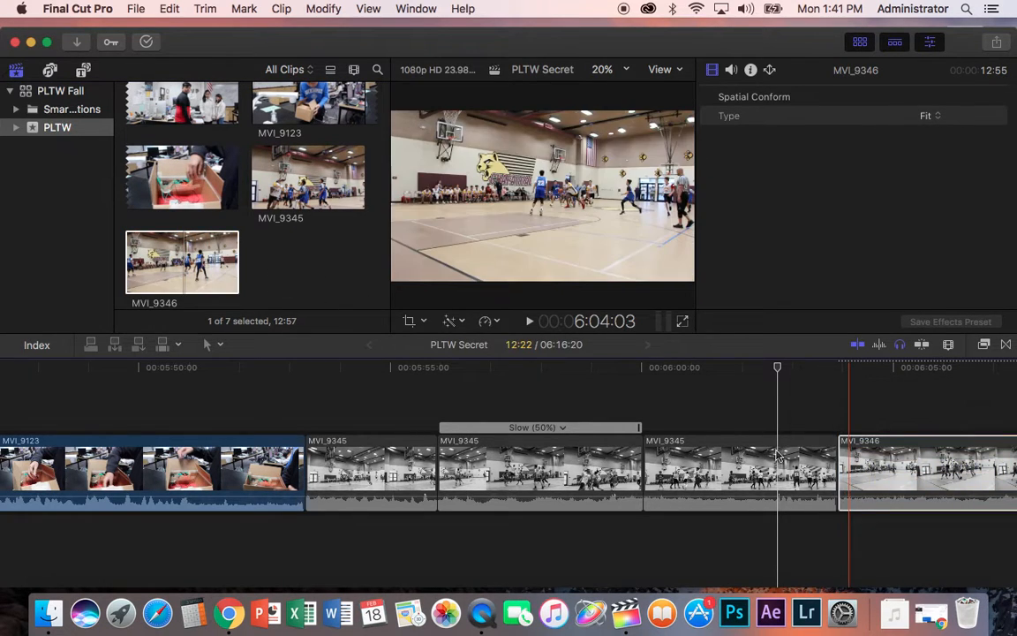
scroll(697, 453, "right", 10)
scroll(697, 453, "right", 5)
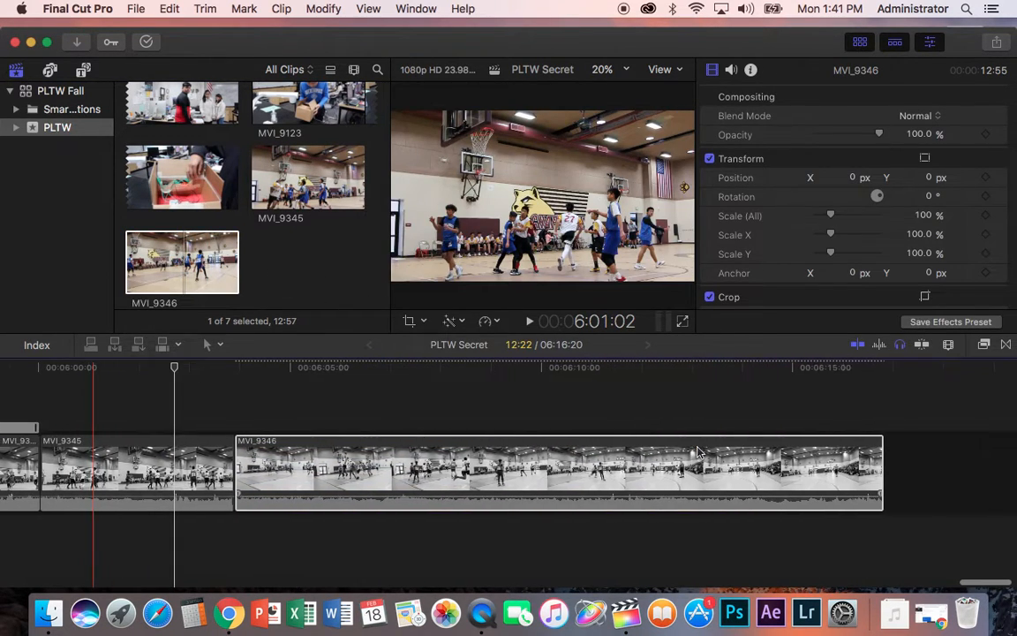
Step: Play the opening of MVI_9346 several times to find where the player's move towards the basket starts and ends
left_click(247, 388)
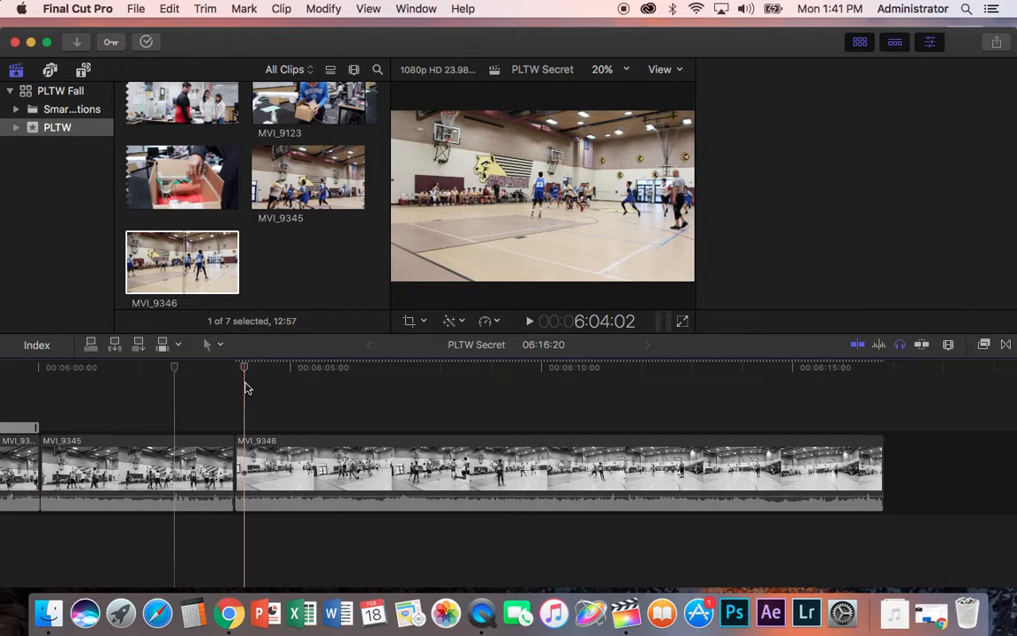
key("space")
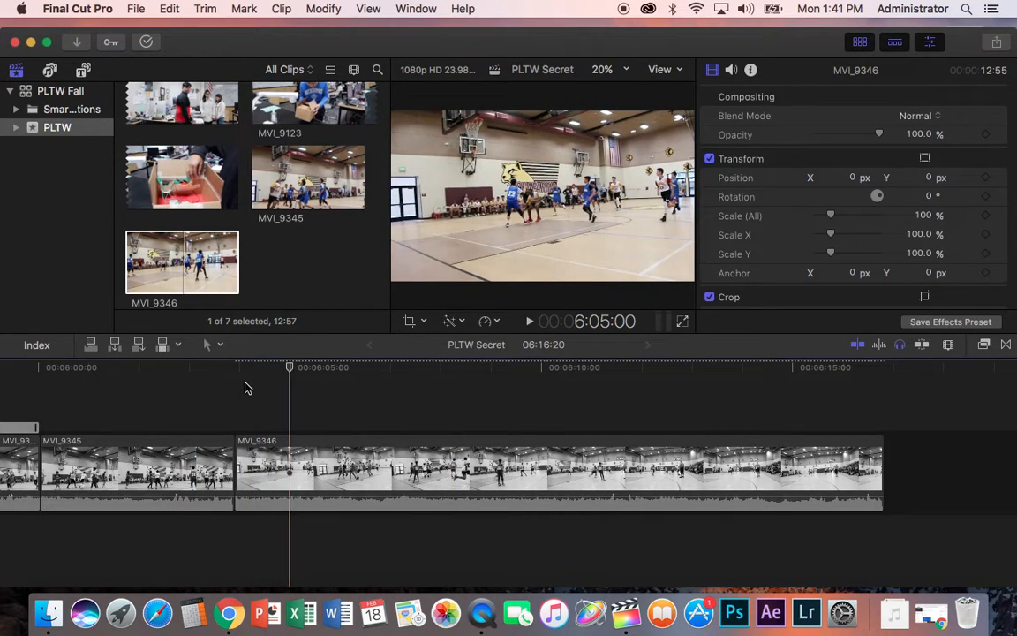
key("space")
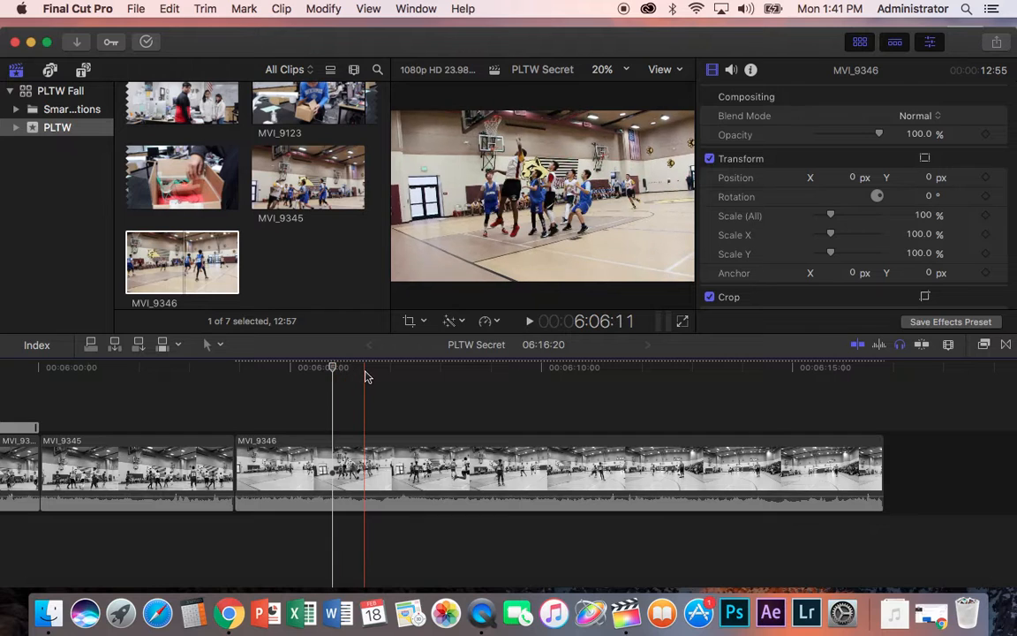
left_click(366, 376)
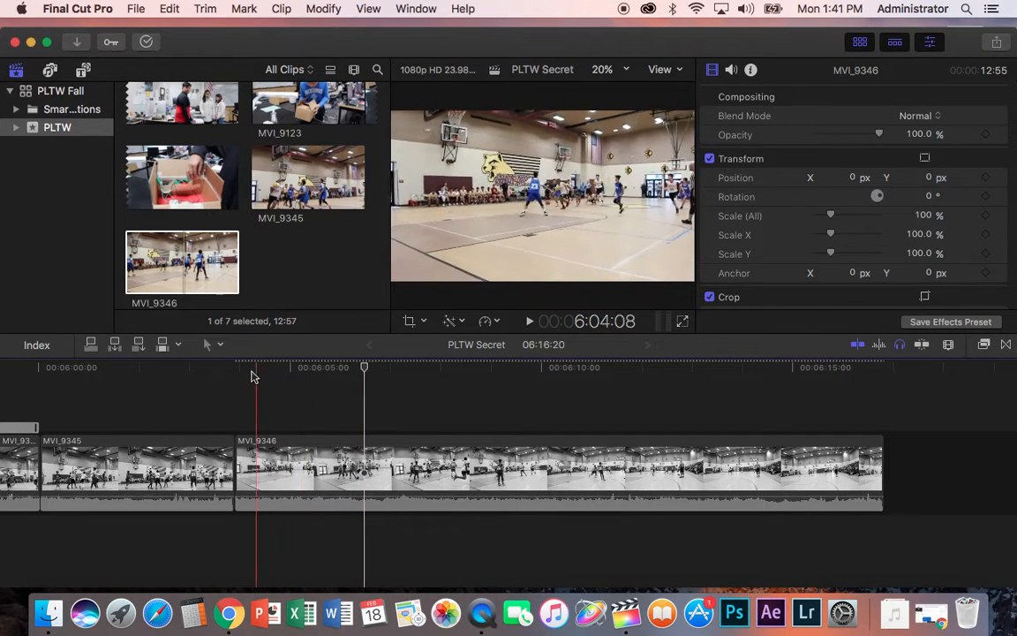
key("space")
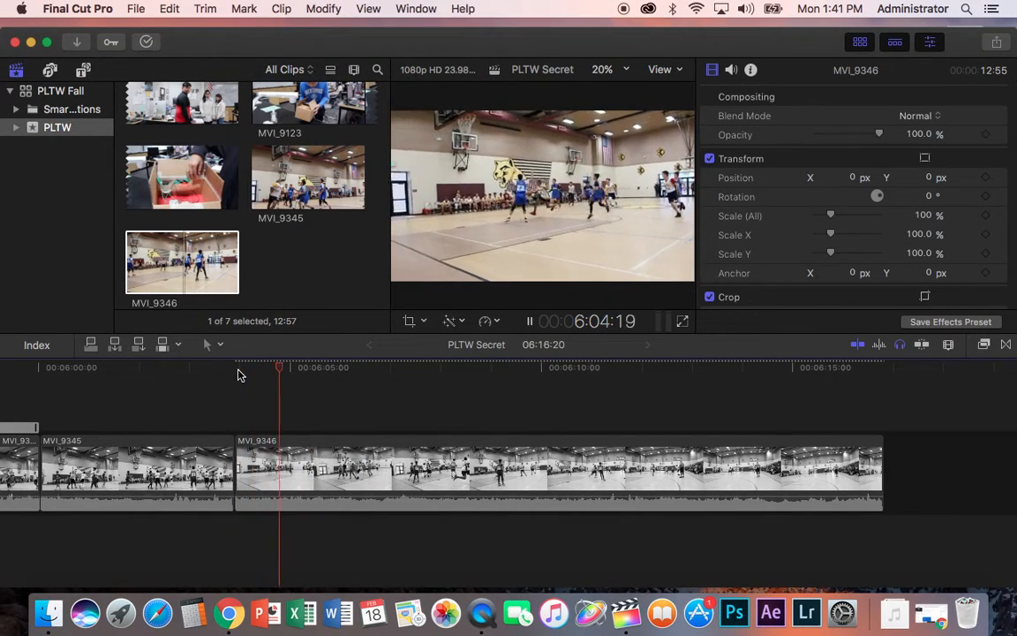
key("space")
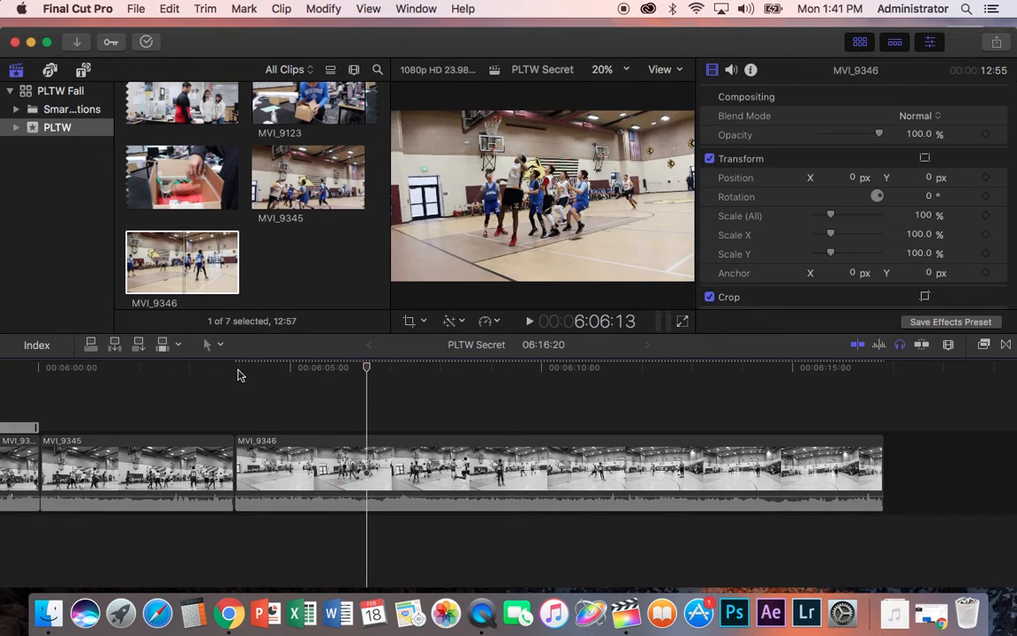
left_click(250, 376)
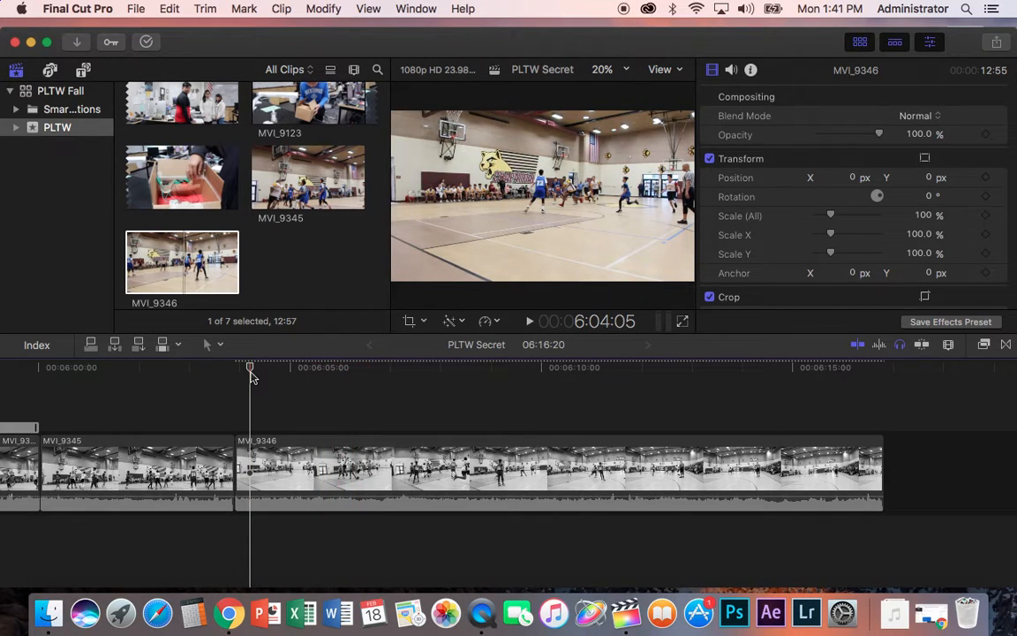
key("space")
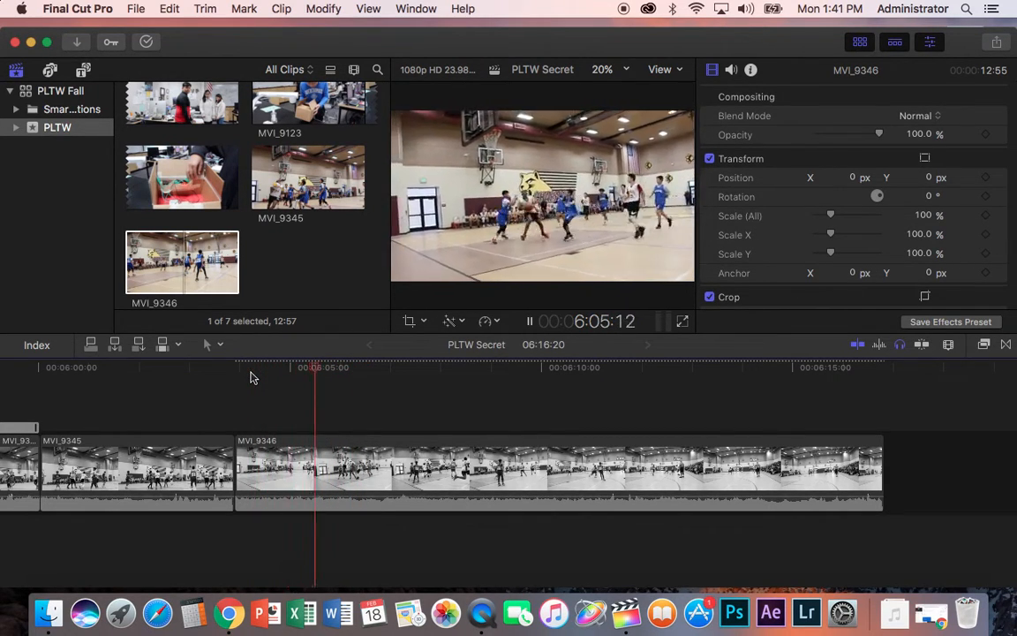
key("space")
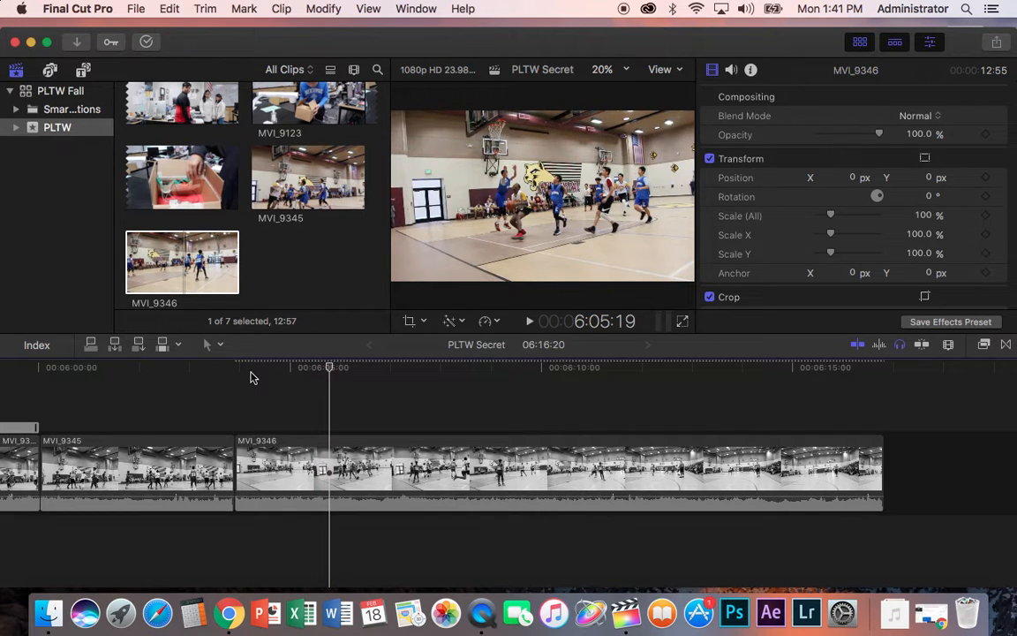
Step: Cut MVI_9346 at about 1:05 and 1:53 into the clip to isolate a short middle segment
key("b")
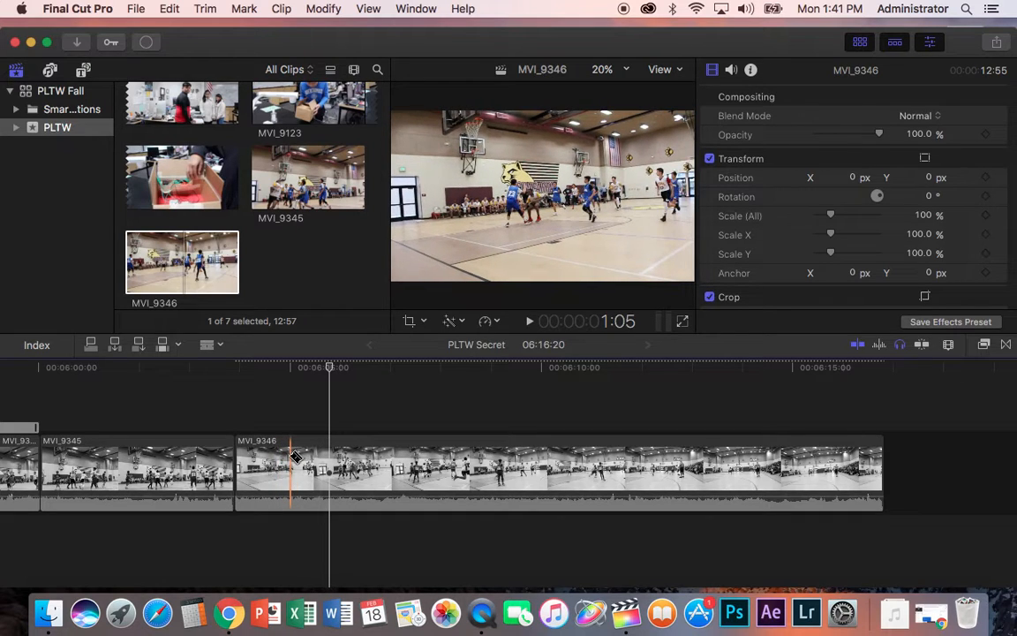
left_click(297, 455)
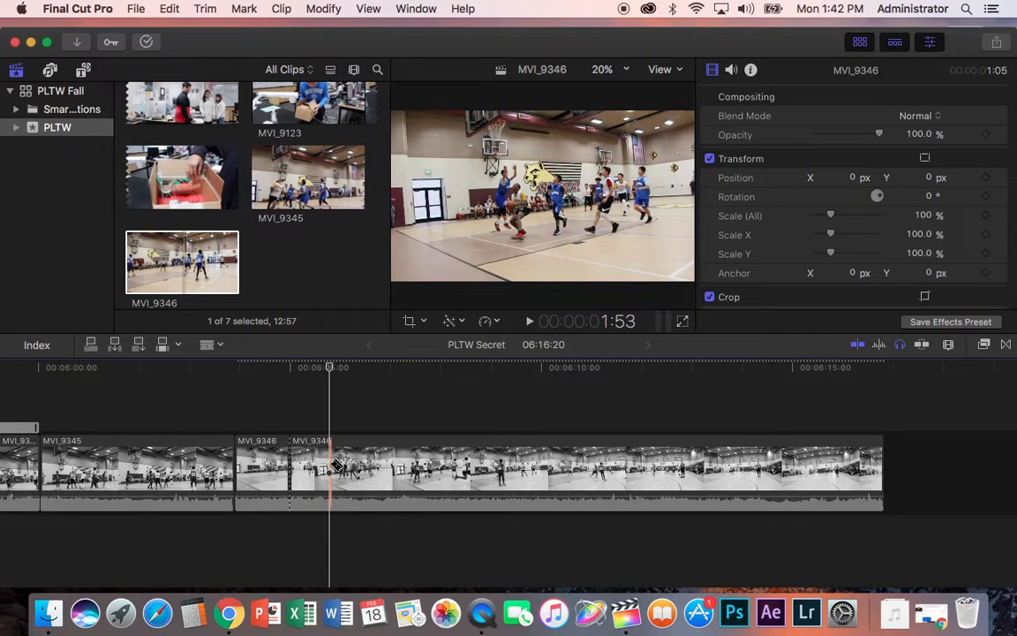
left_click(336, 465)
key("a")
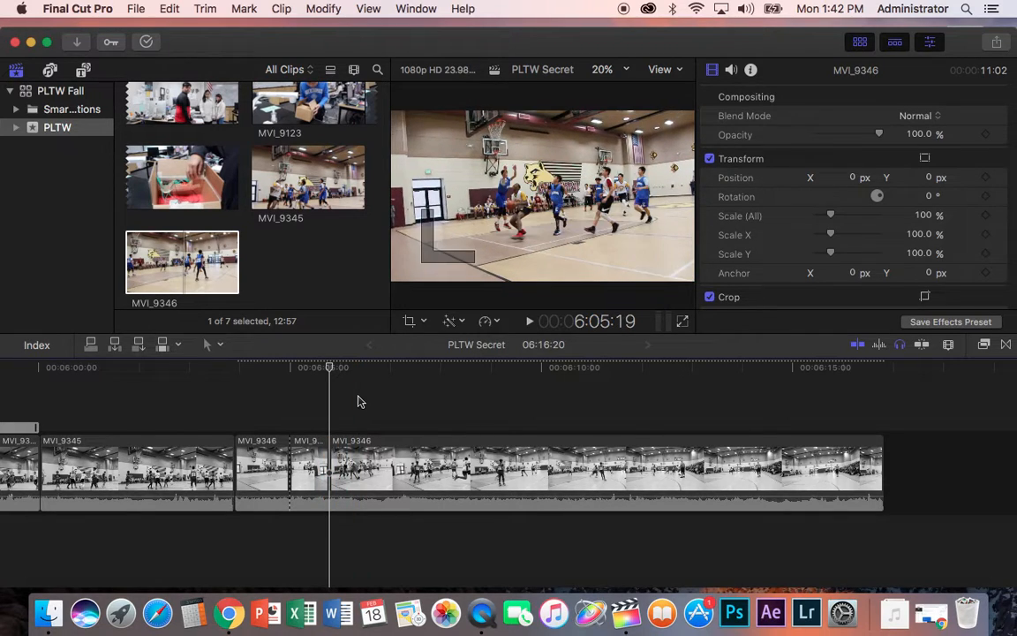
Step: Trim the end of the last MVI_9346 segment so that it is about 2:20 long
left_click(308, 449)
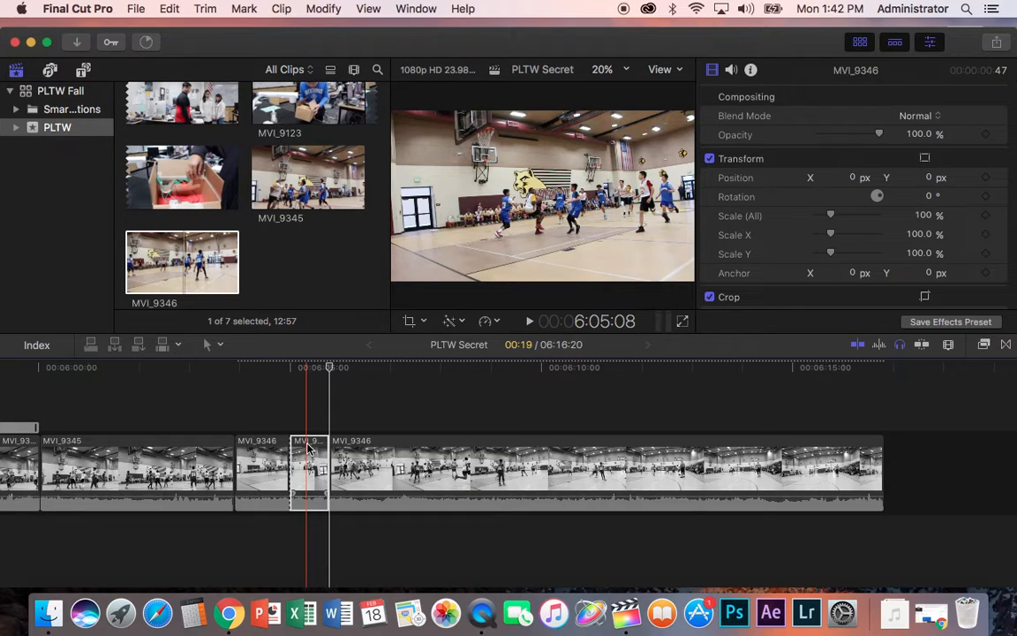
left_click(311, 370)
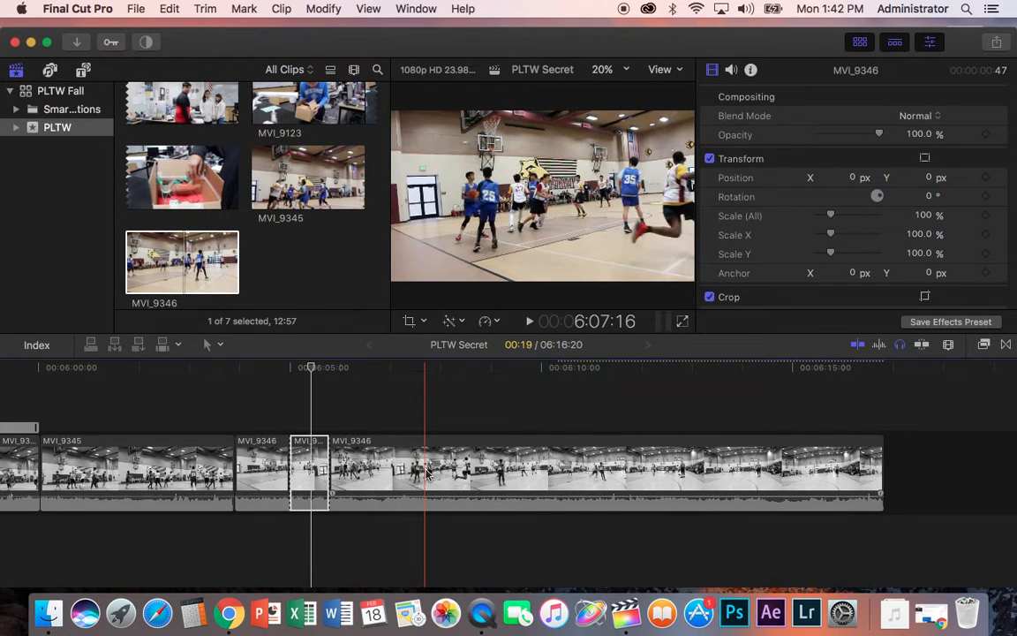
left_click_drag(882, 468, 447, 473)
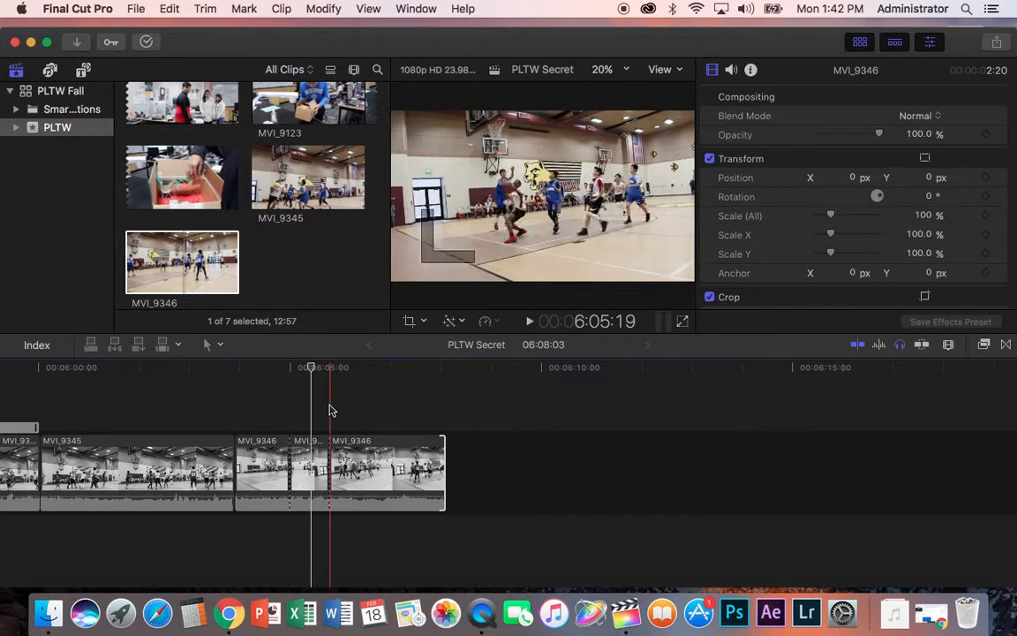
Step: Copy the short middle MVI_9346 segment and paste the duplicate directly after it at 6:05:19
left_click(306, 448)
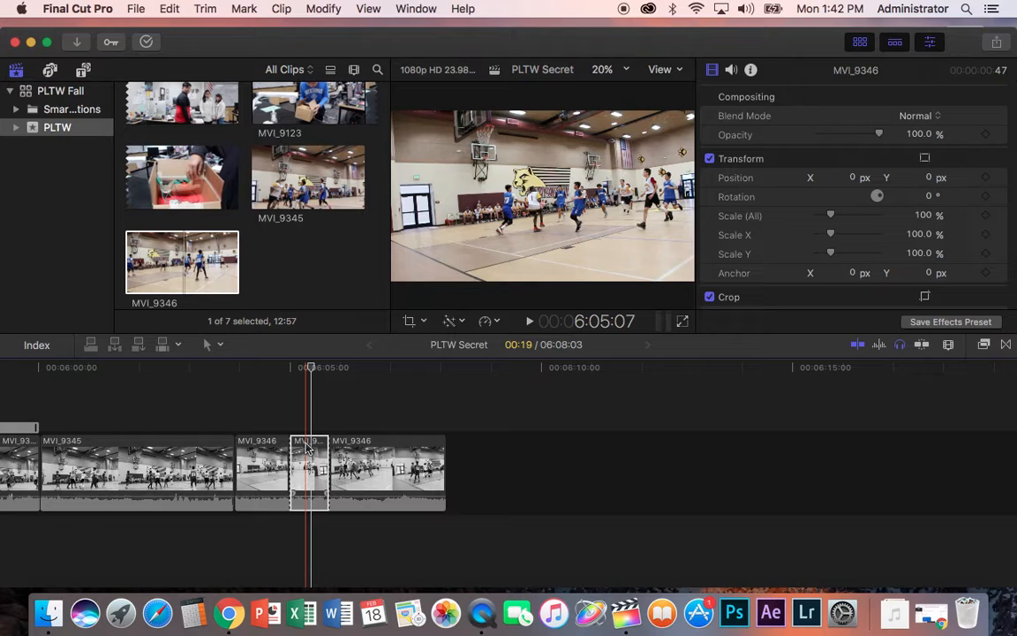
key("super+c")
left_click(331, 370)
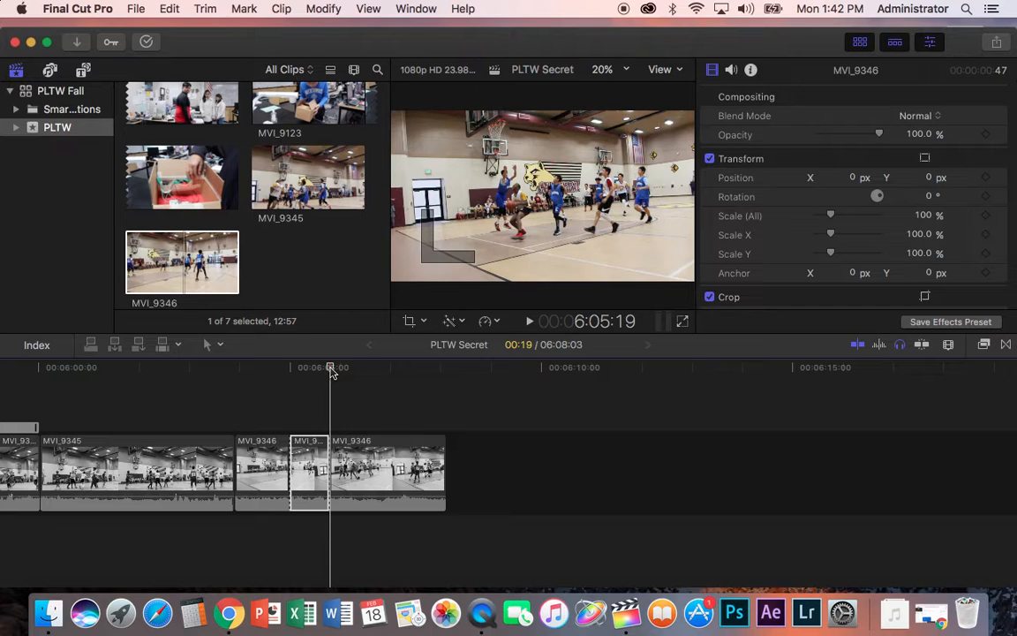
key("super+v")
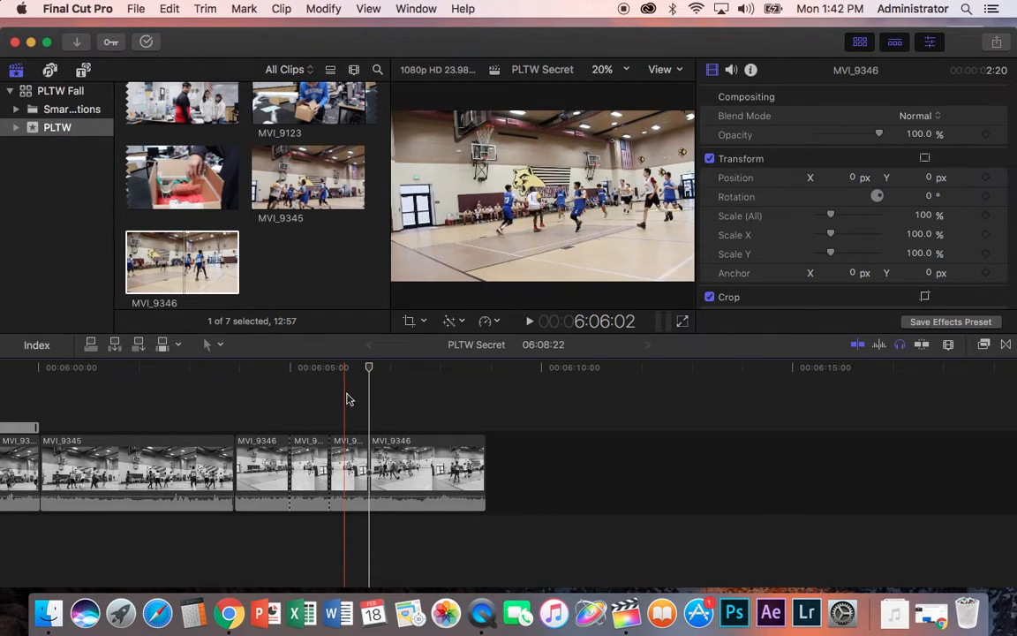
left_click(426, 390)
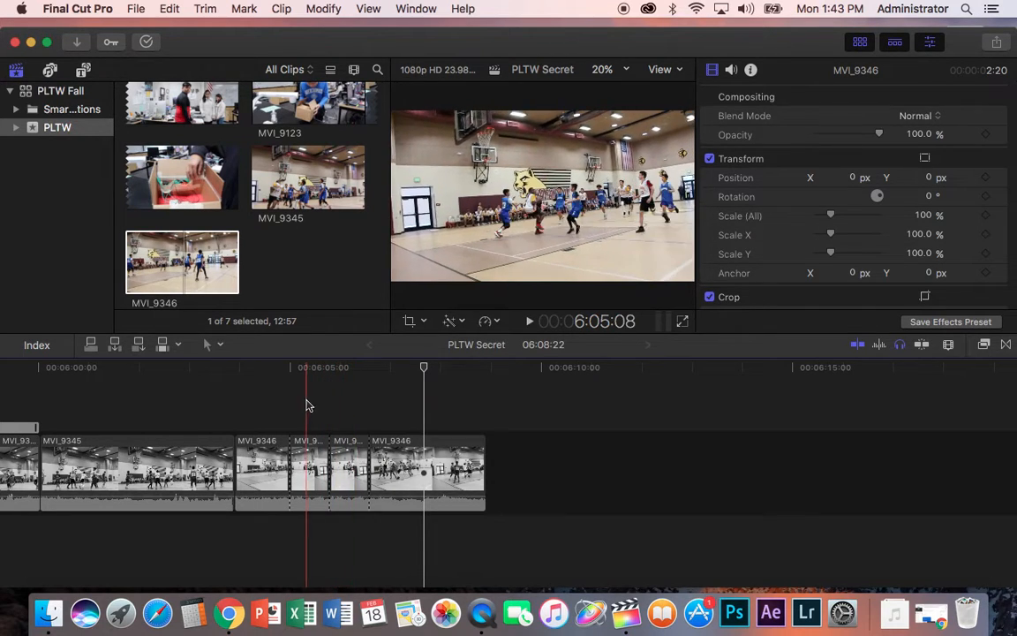
Step: Play the repeated MVI_9346 segments and reverse the second copy of the short segment
key("space")
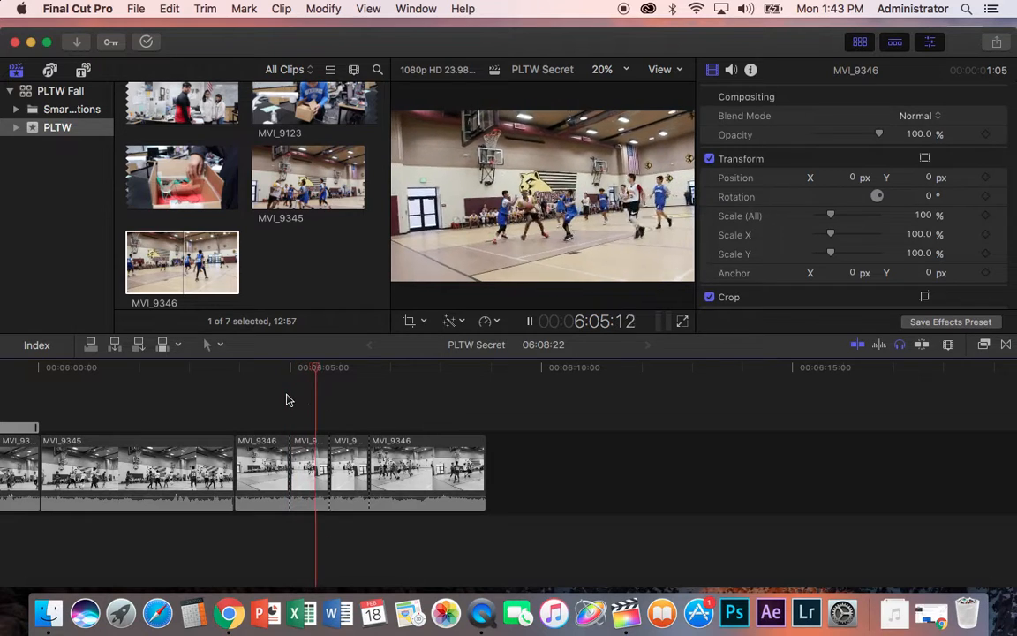
key("space")
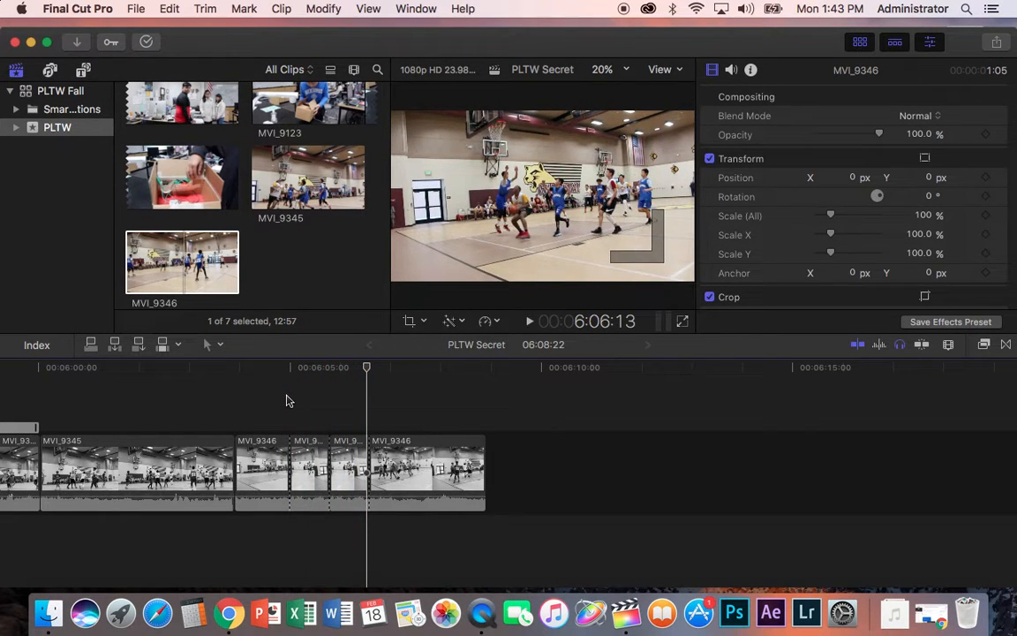
left_click(340, 463)
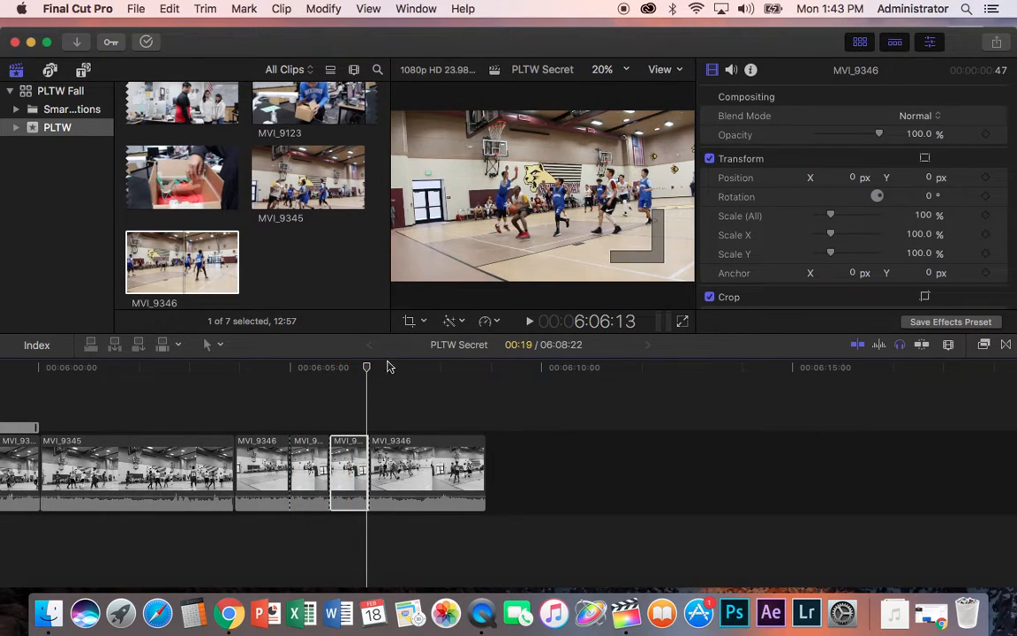
left_click(350, 369)
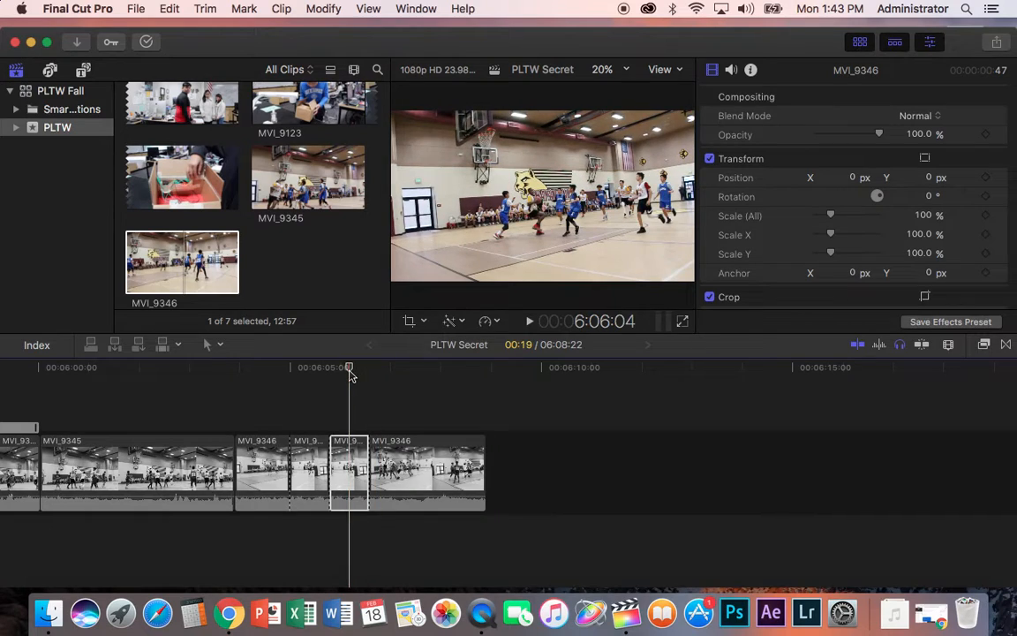
left_click(497, 323)
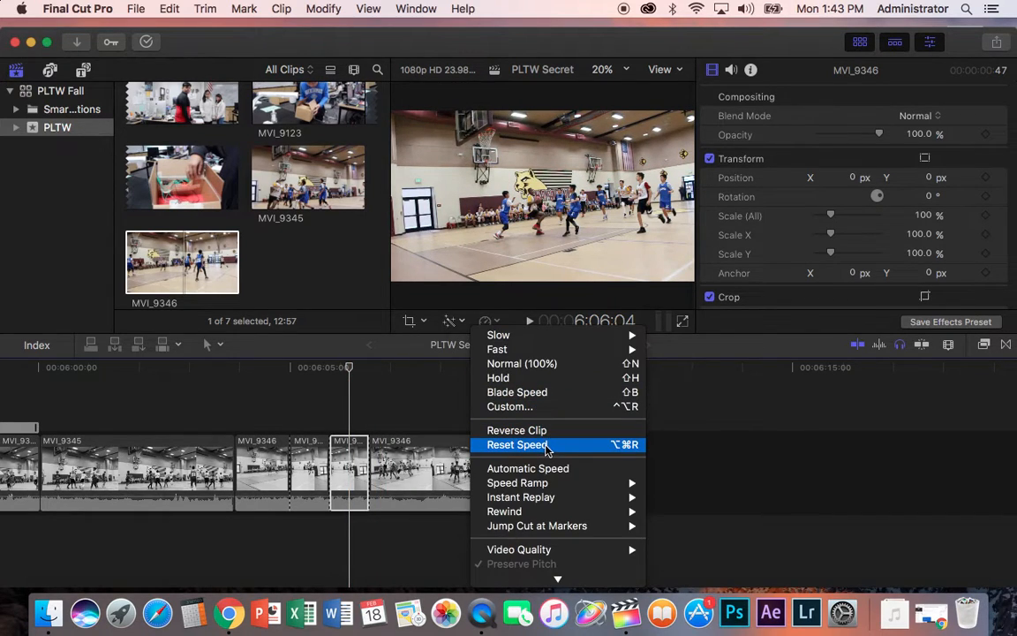
left_click(522, 430)
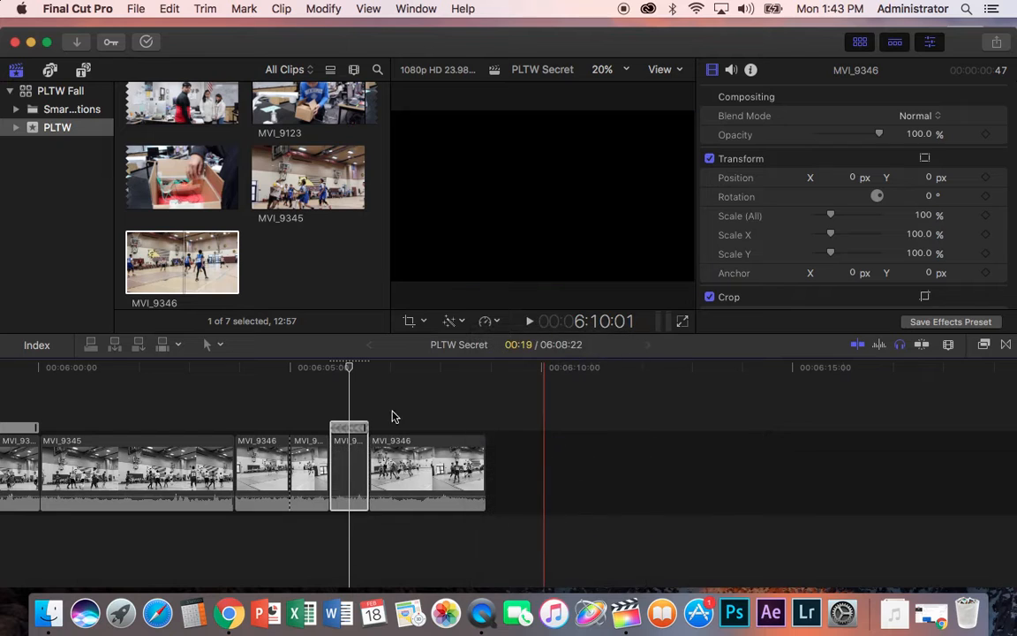
Step: Play back the reversed MVI_9346 segment and paste another copy of the short segment just after it at 6:06:15
left_click(296, 405)
key("space")
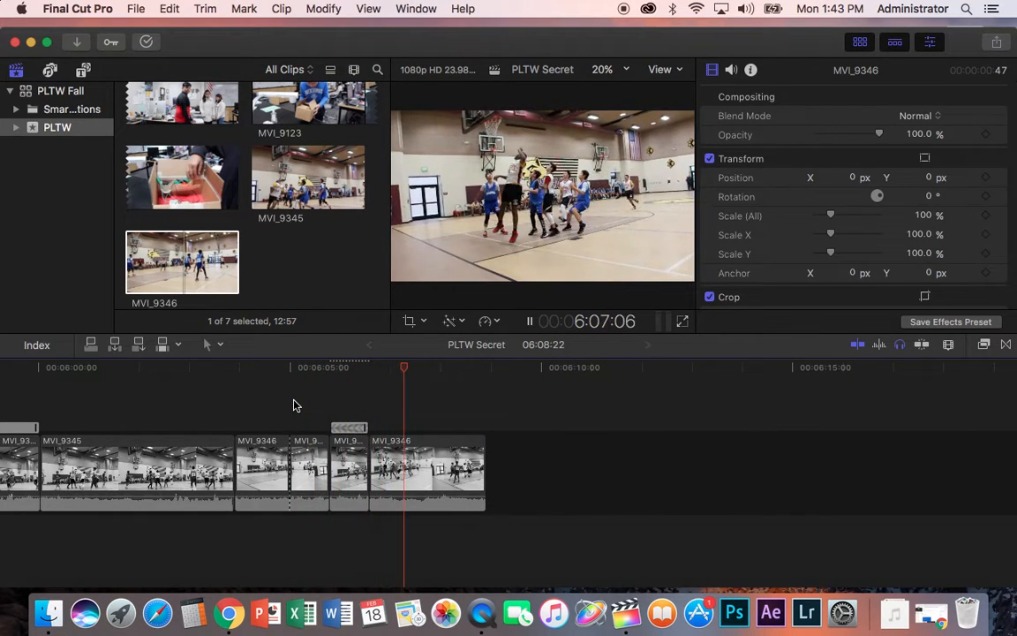
key("space")
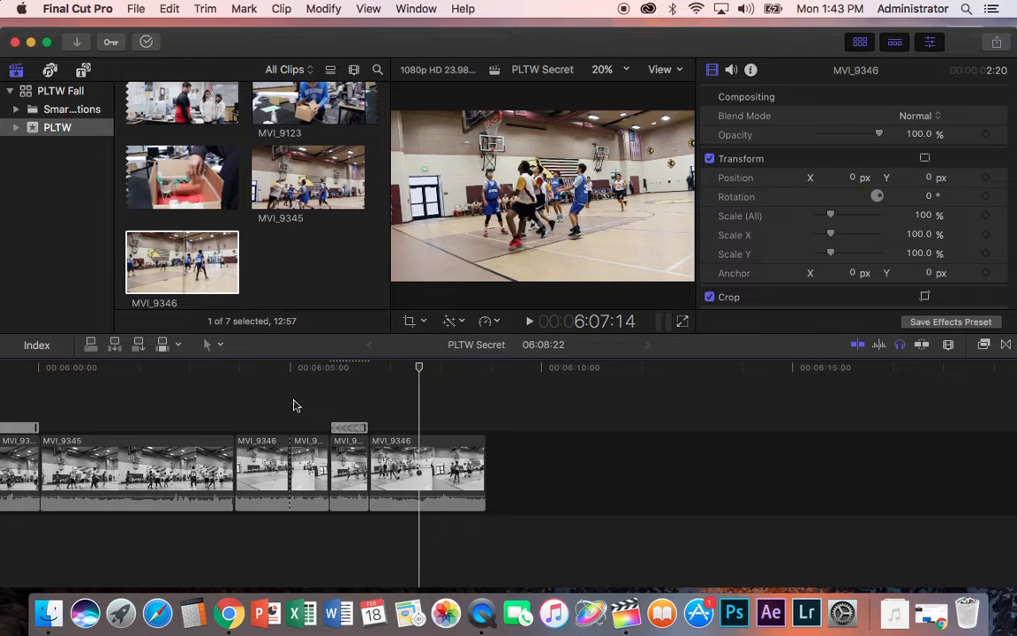
left_click(373, 381)
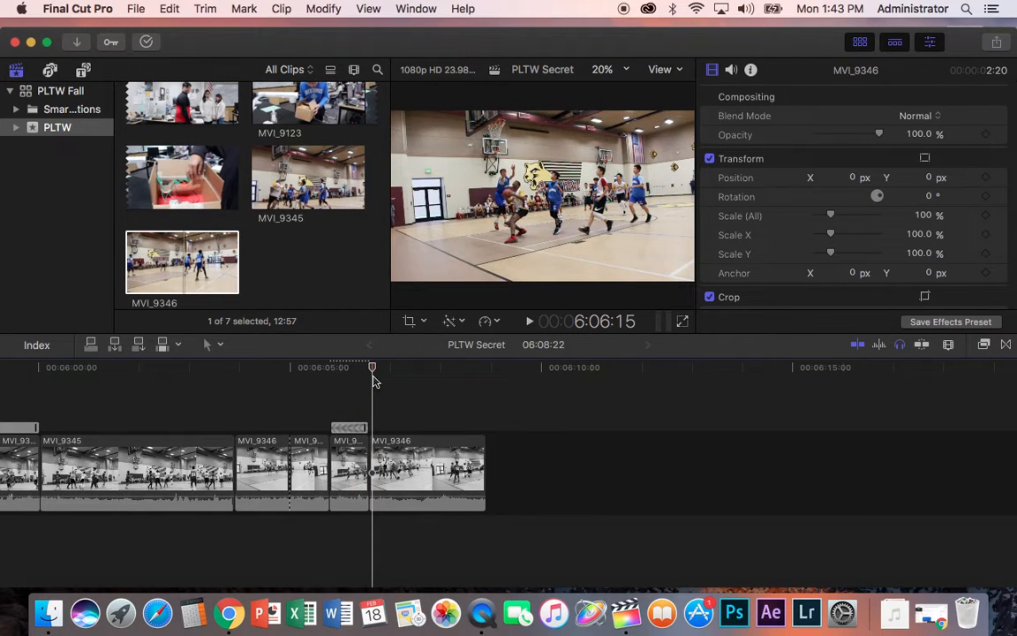
key("super+v")
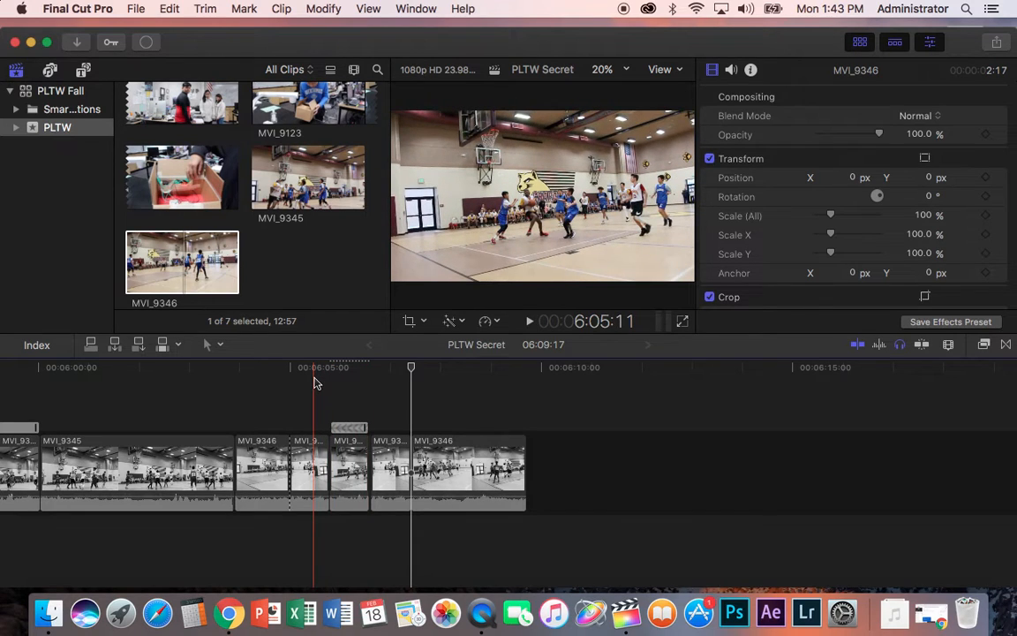
Step: Delete the one-frame MVI_9346 sliver between the reversed segment and the new copy, and play back the sequence
key("super+equal")
key("super+equal")
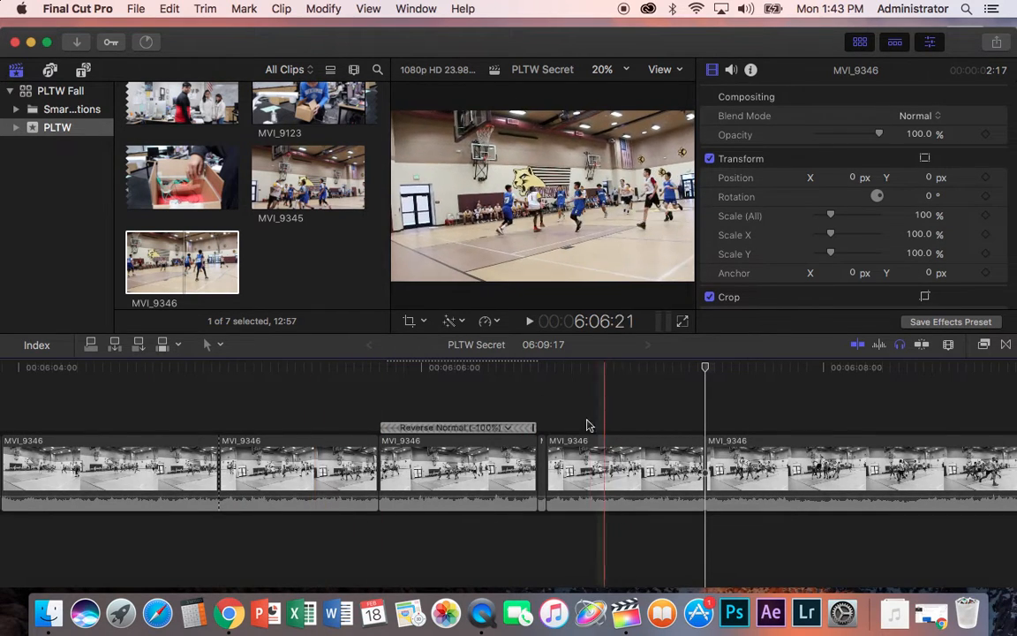
left_click(542, 465)
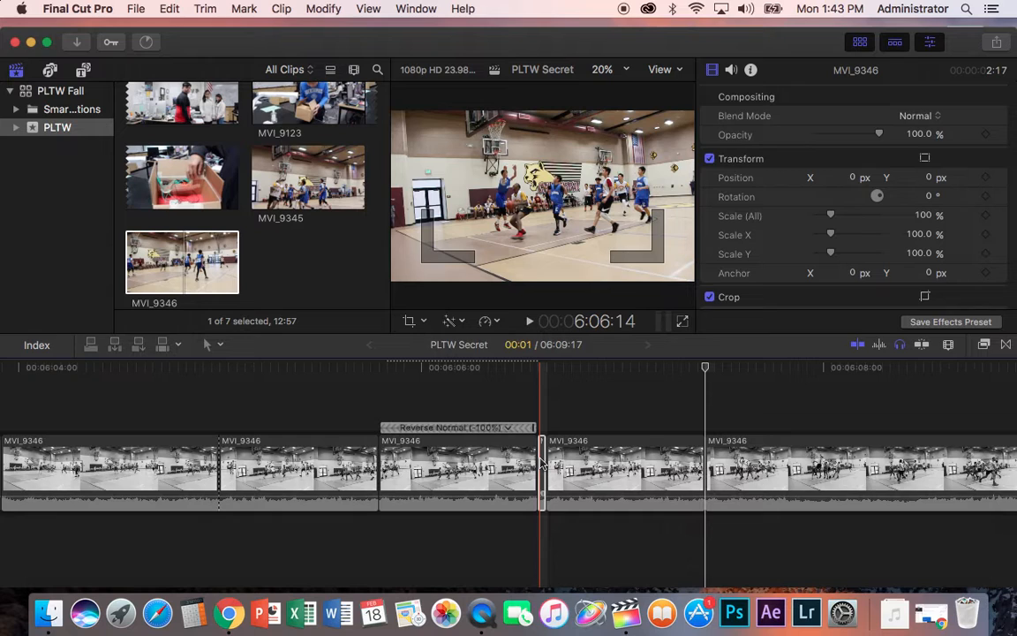
key("Delete")
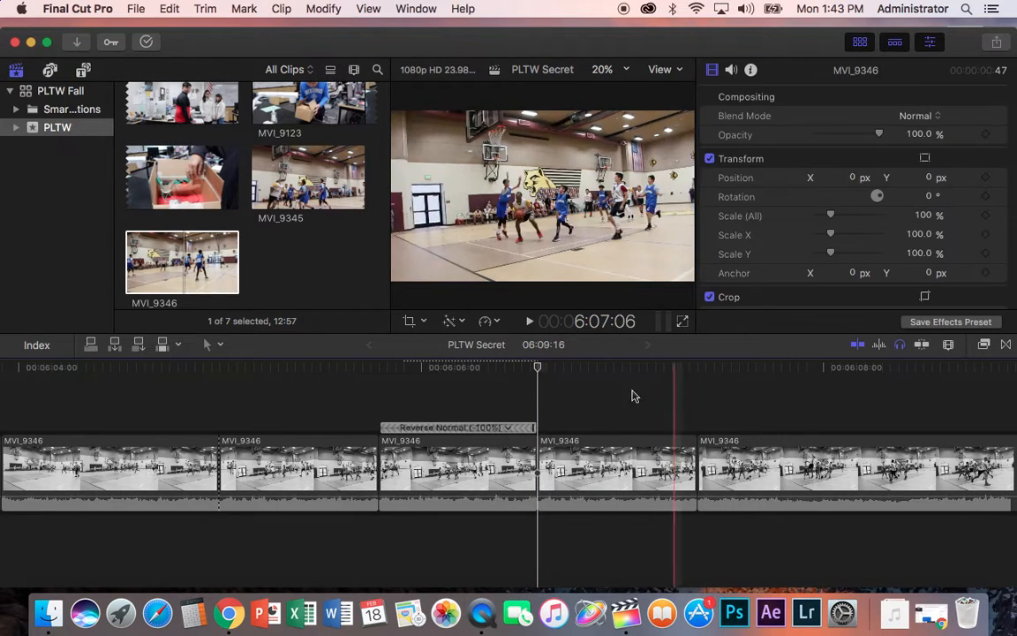
left_click(210, 405)
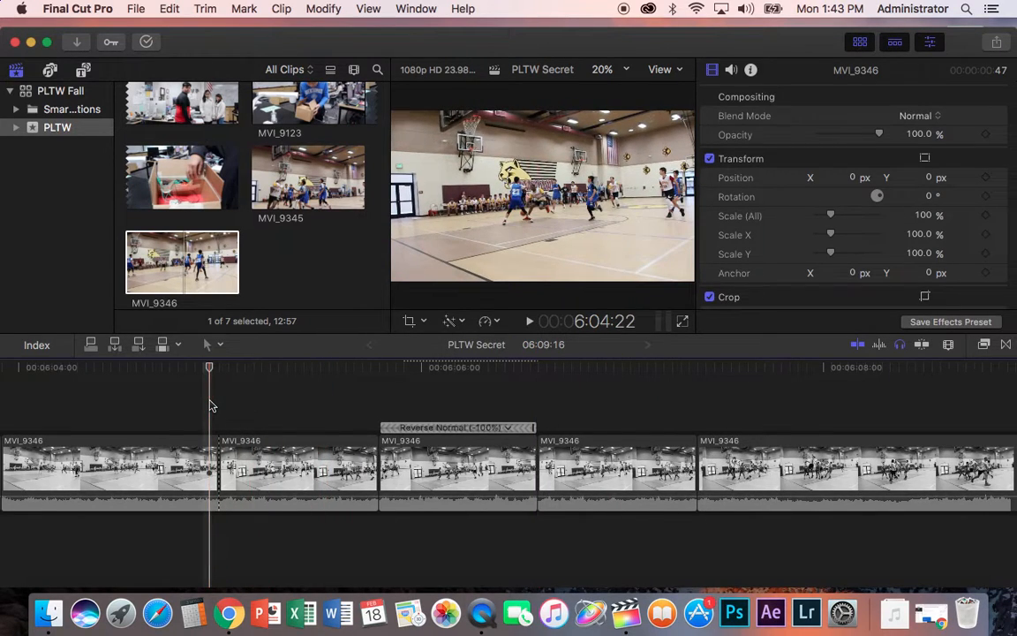
key("space")
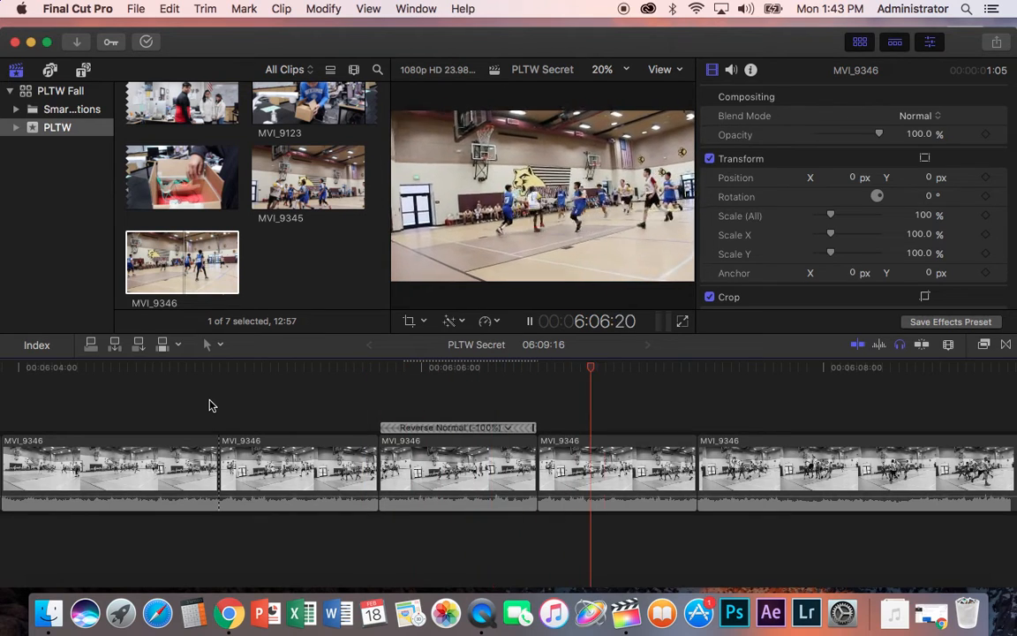
key("space")
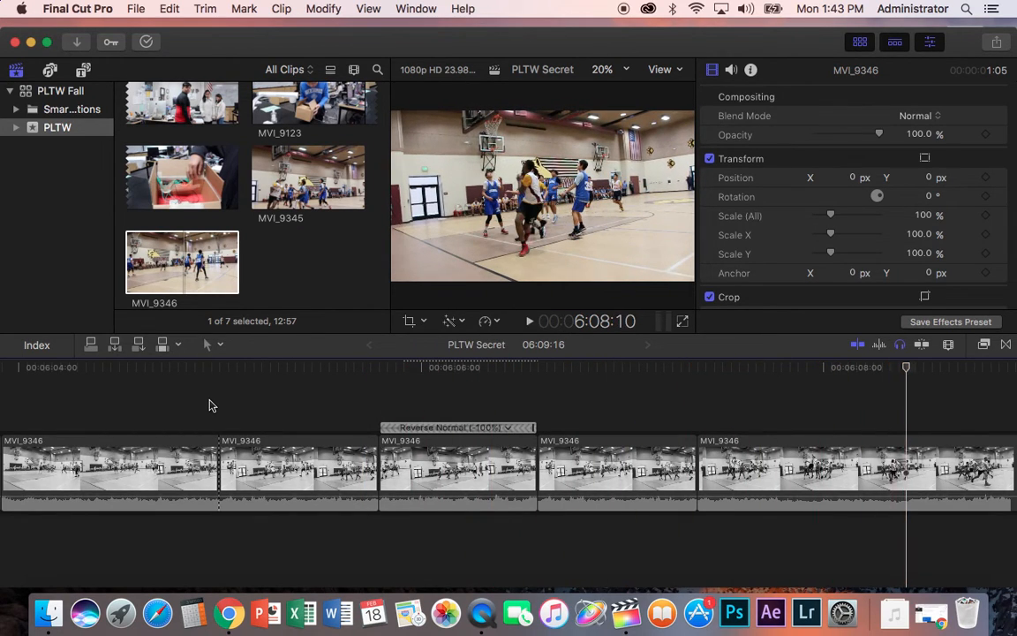
Step: Slow the MVI_9346 copy directly after the reversed segment to 50% and play the sequence through to its end
left_click(595, 435)
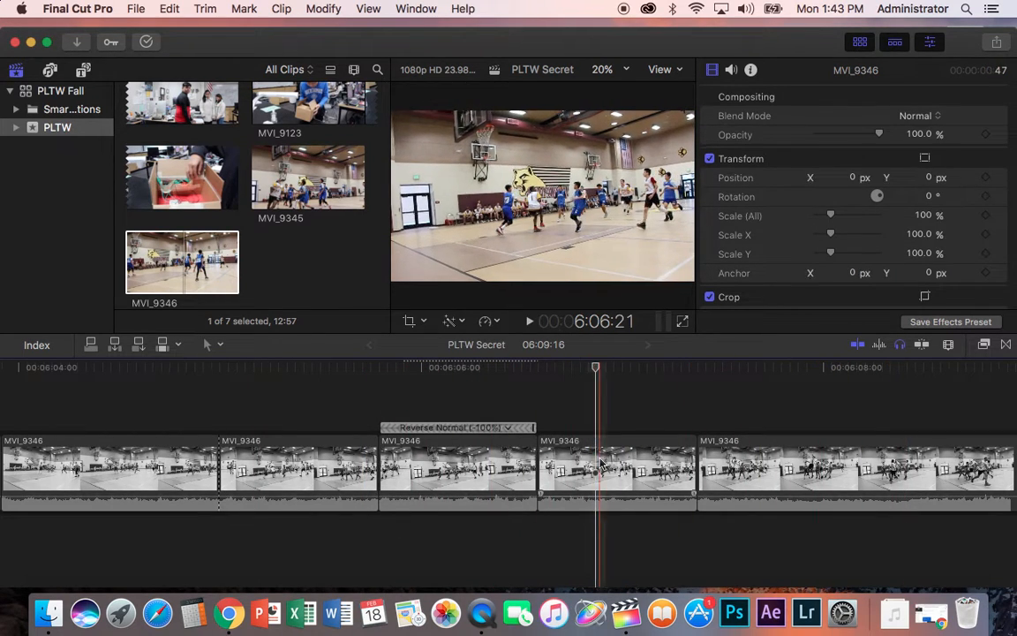
left_click(498, 323)
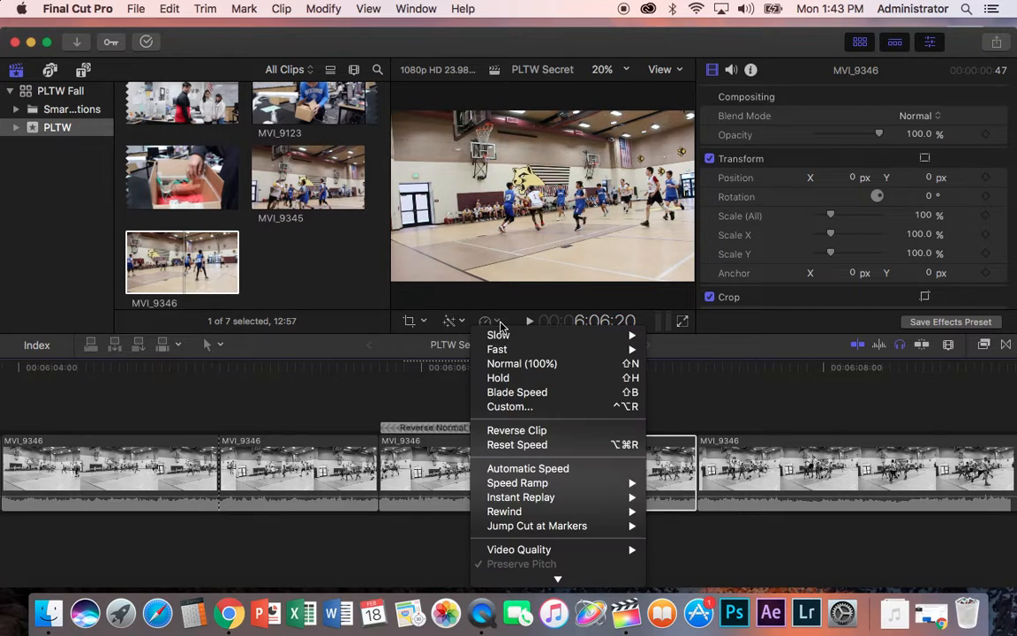
mouse_move(614, 339)
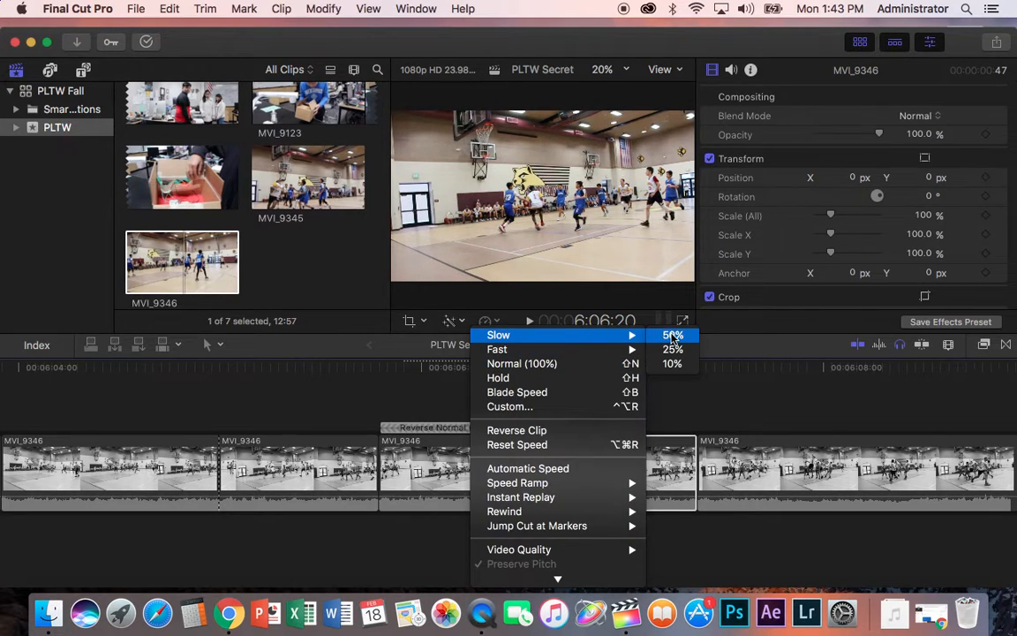
left_click(673, 334)
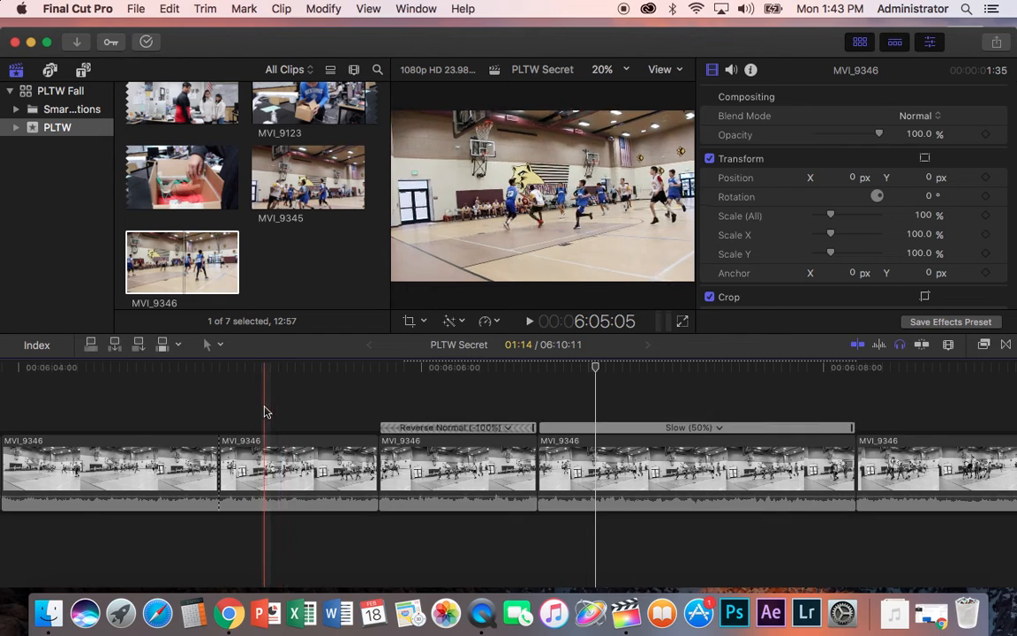
left_click(266, 411)
key("space")
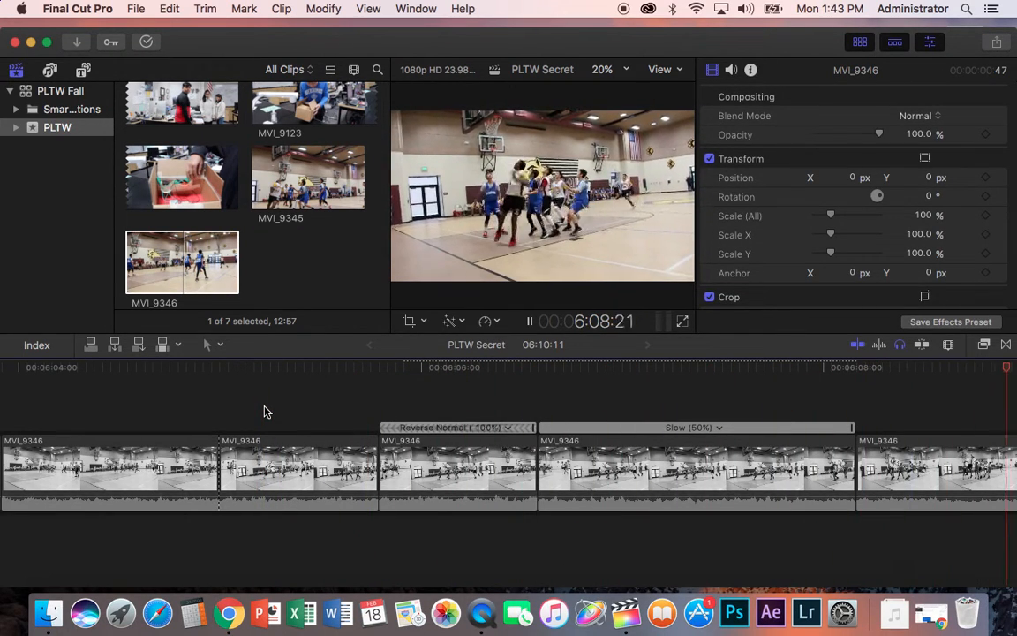
key("space")
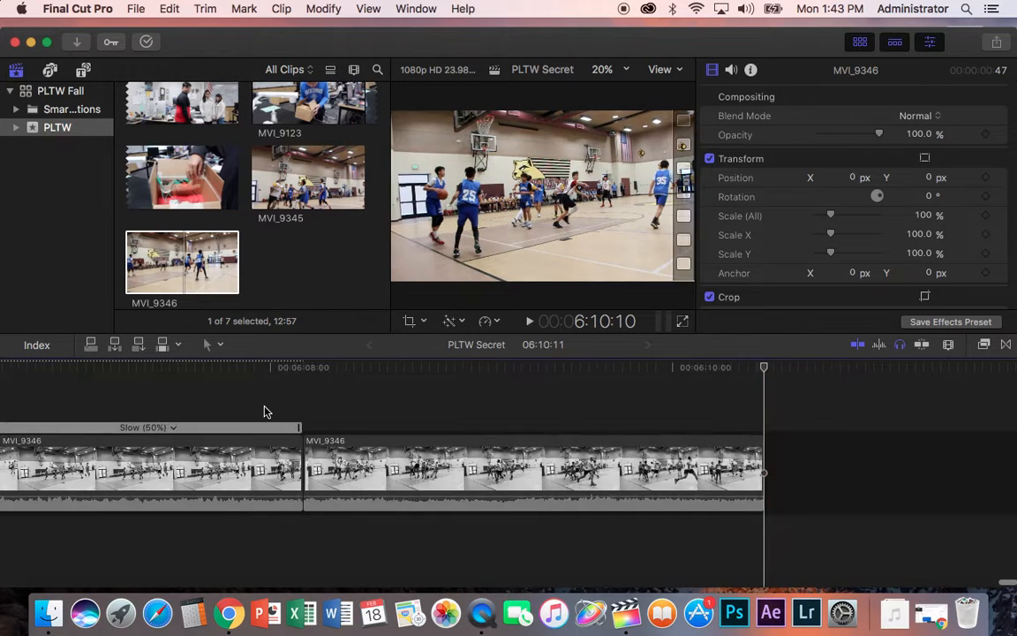
scroll(263, 411, "left", 5)
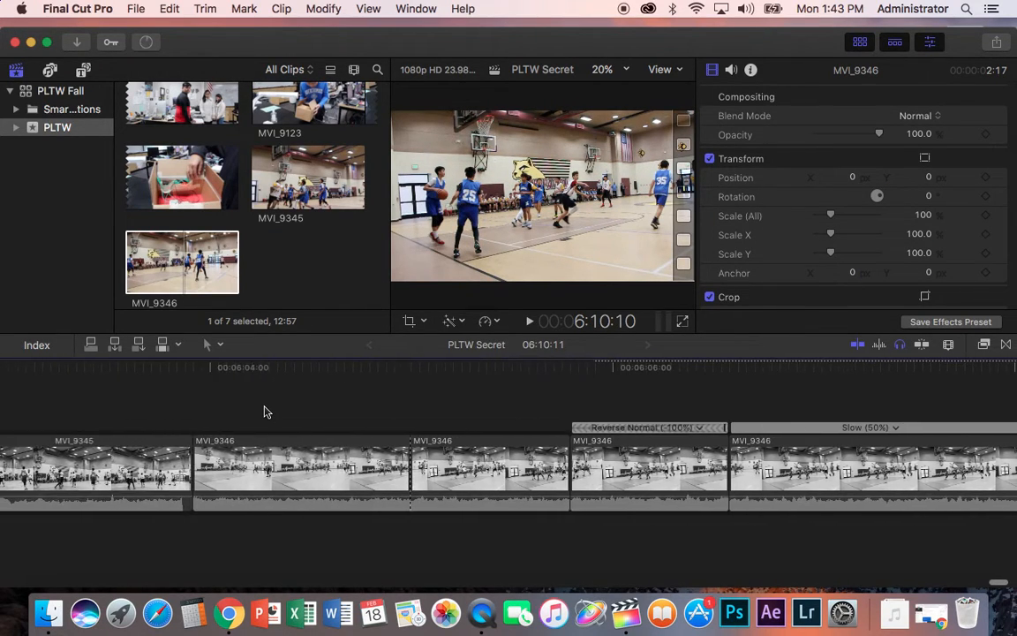
left_click(496, 322)
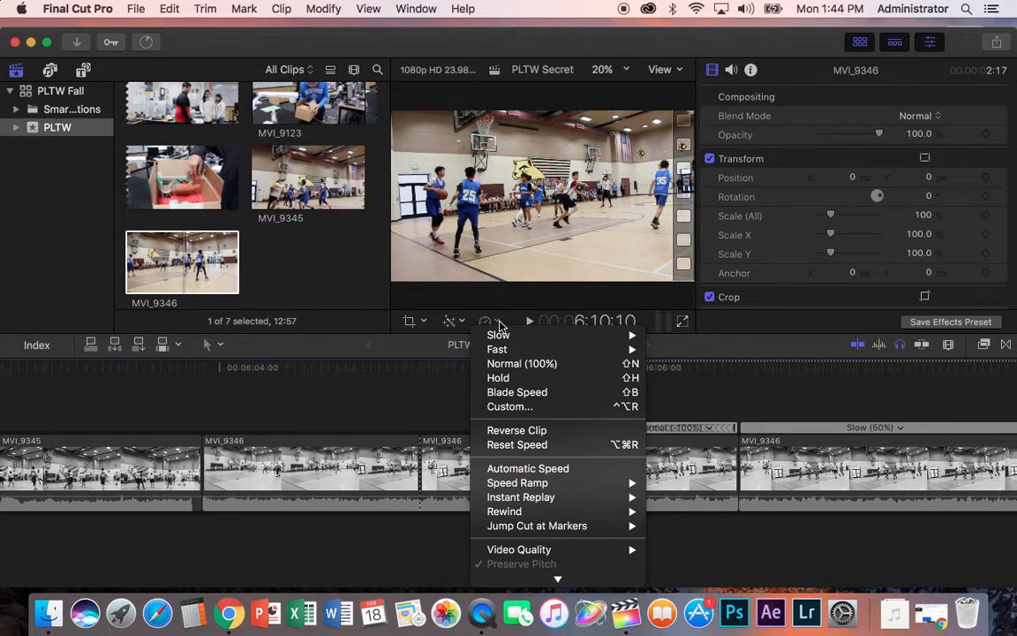
left_click(499, 325)
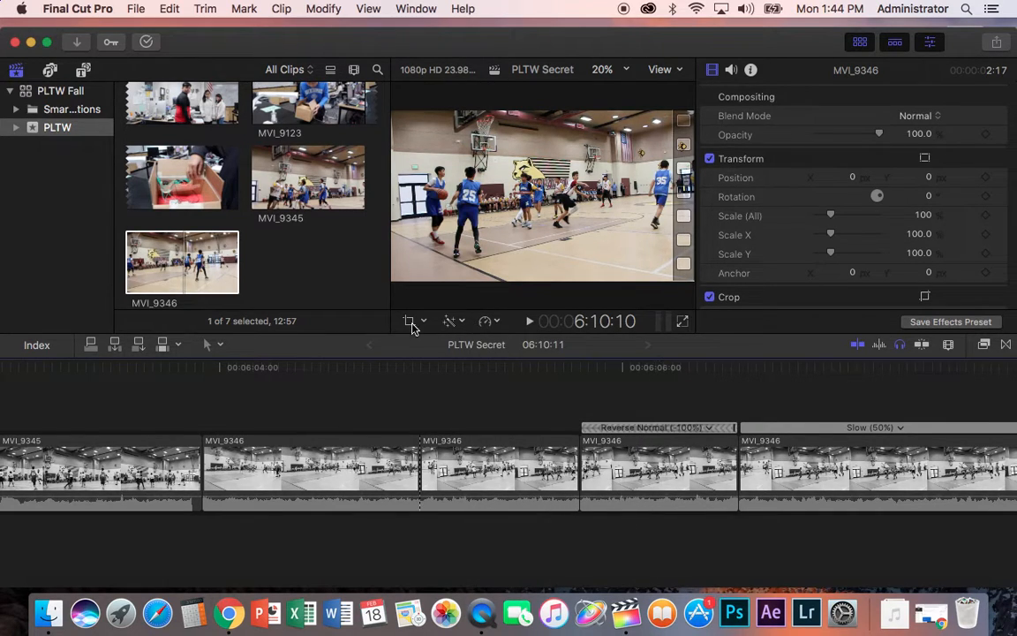